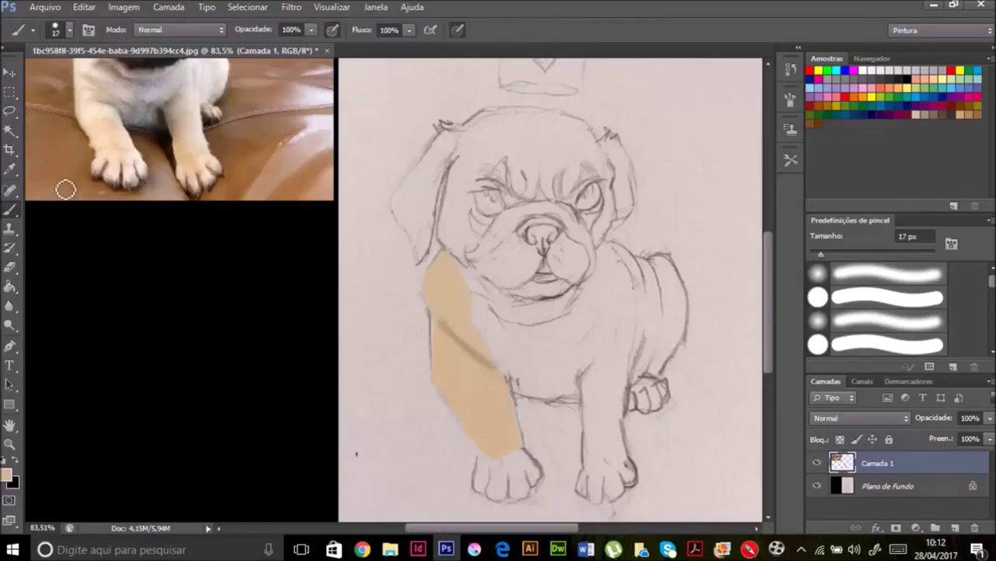
Step: Paint a grey shadow line across the tan patch and blend it into the white chest
{"action": "left_click_drag", "start_coordinate": [360, 249], "coordinate": [360, 285]}
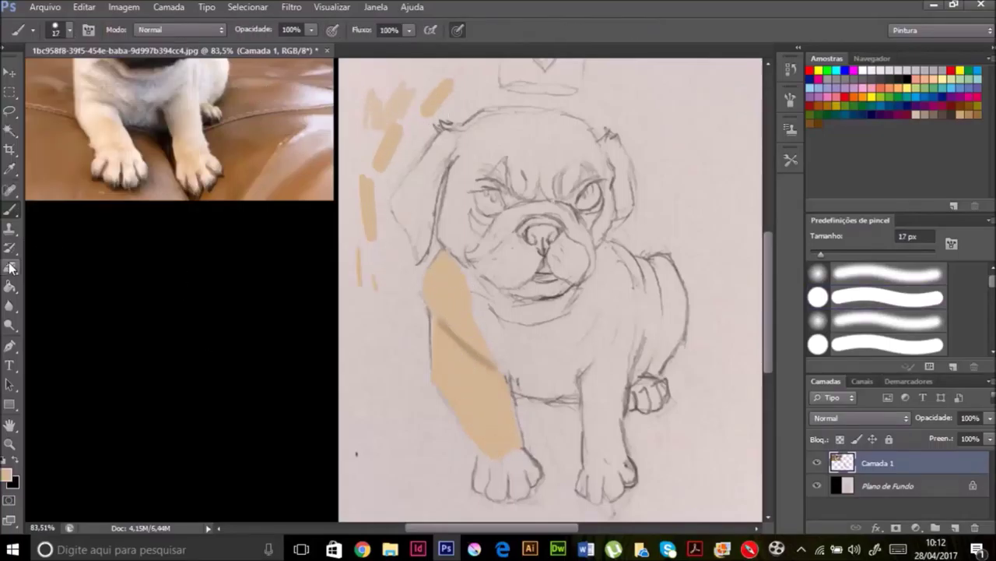
{"action": "key", "text": "ctrl+alt+z"}
{"action": "key", "text": "ctrl+alt+z"}
{"action": "key", "text": "ctrl+alt+z"}
{"action": "left_click_drag", "start_coordinate": [459, 310], "coordinate": [499, 347]}
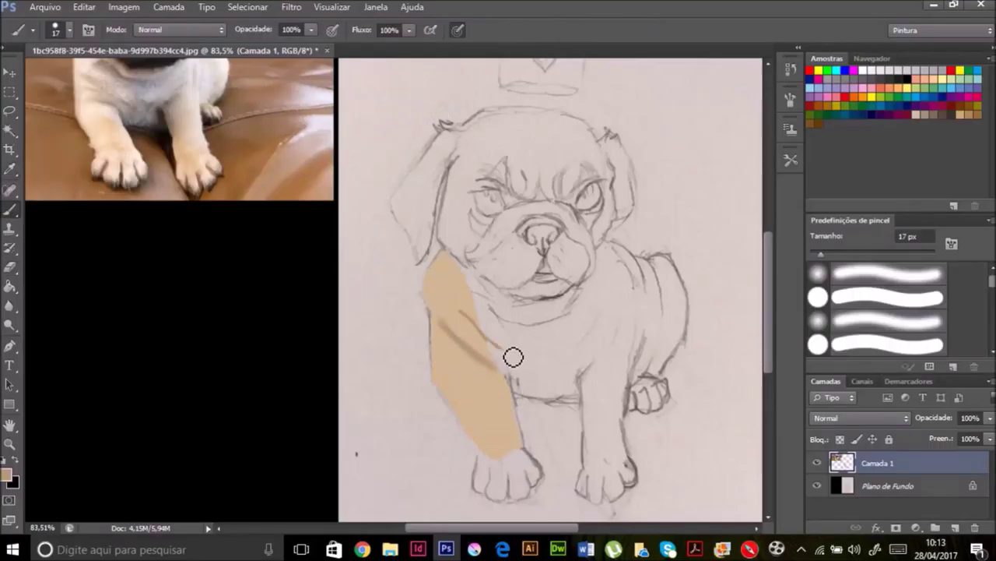
{"action": "mouse_move", "coordinate": [502, 381]}
{"action": "left_mouse_down"}
{"action": "mouse_move", "coordinate": [556, 401]}
{"action": "mouse_move", "coordinate": [528, 381]}
{"action": "left_mouse_up"}
{"action": "key", "text": "ctrl+z"}
{"action": "key", "text": "shift+b"}
{"action": "left_click_drag", "start_coordinate": [483, 339], "coordinate": [510, 366]}
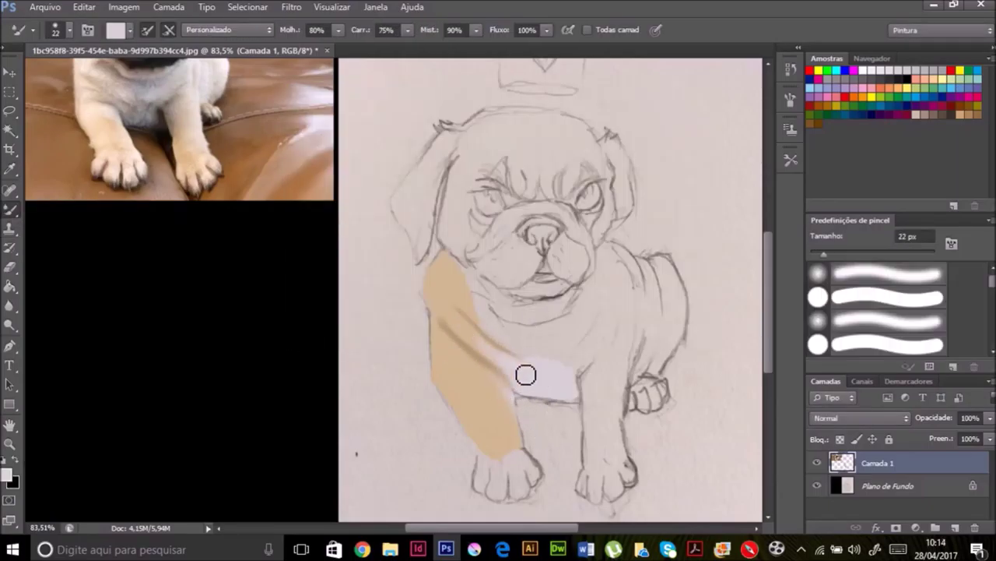
Step: Paint sampled tan on the right side of the chest and shade grey under the chin
{"action": "left_click", "coordinate": [467, 338], "text": "alt"}
{"action": "mouse_move", "coordinate": [619, 331]}
{"action": "left_mouse_down"}
{"action": "mouse_move", "coordinate": [580, 393]}
{"action": "mouse_move", "coordinate": [618, 382]}
{"action": "left_mouse_up"}
{"action": "left_click", "coordinate": [520, 334], "text": "alt"}
{"action": "mouse_move", "coordinate": [520, 334]}
{"action": "left_mouse_down"}
{"action": "mouse_move", "coordinate": [524, 305]}
{"action": "mouse_move", "coordinate": [500, 318]}
{"action": "mouse_move", "coordinate": [575, 306]}
{"action": "mouse_move", "coordinate": [480, 294]}
{"action": "mouse_move", "coordinate": [592, 356]}
{"action": "mouse_move", "coordinate": [576, 389]}
{"action": "mouse_move", "coordinate": [604, 272]}
{"action": "mouse_move", "coordinate": [631, 345]}
{"action": "mouse_move", "coordinate": [632, 319]}
{"action": "mouse_move", "coordinate": [662, 444]}
{"action": "mouse_move", "coordinate": [646, 460]}
{"action": "left_mouse_up"}
{"action": "key", "text": "shift+b"}
{"action": "key", "text": "shift+b"}
{"action": "scroll", "coordinate": [616, 334], "scroll_direction": "up", "scroll_amount": 3}
Step: Check the paint against the hidden background, then paint tan down both front legs and paws
{"action": "key", "text": "e"}
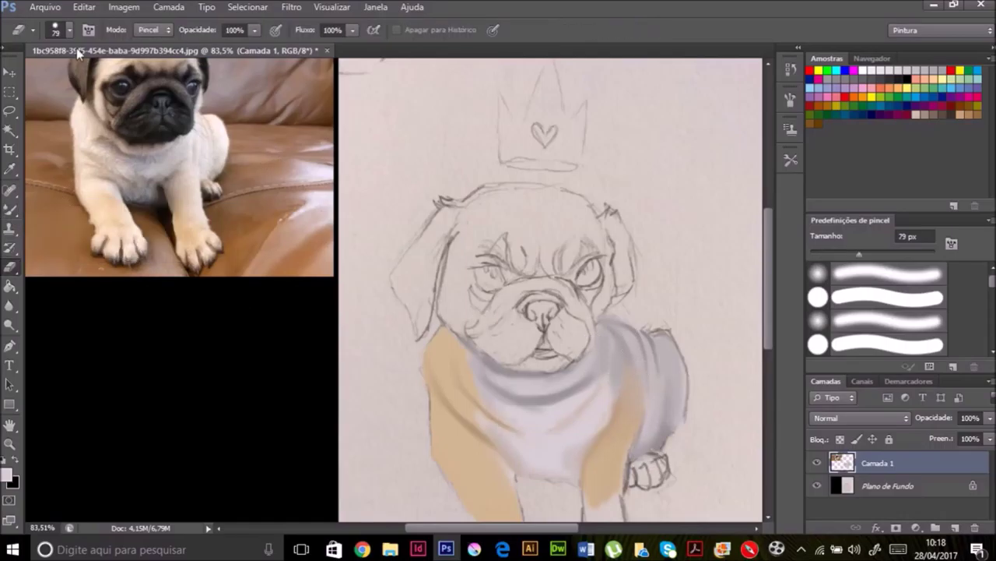
{"action": "left_click", "coordinate": [817, 485]}
{"action": "left_click", "coordinate": [816, 485]}
{"action": "key", "text": "b"}
{"action": "scroll", "coordinate": [103, 238], "scroll_direction": "down", "scroll_amount": 3}
{"action": "left_click_drag", "start_coordinate": [482, 444], "coordinate": [520, 478]}
{"action": "left_click_drag", "start_coordinate": [591, 413], "coordinate": [603, 496]}
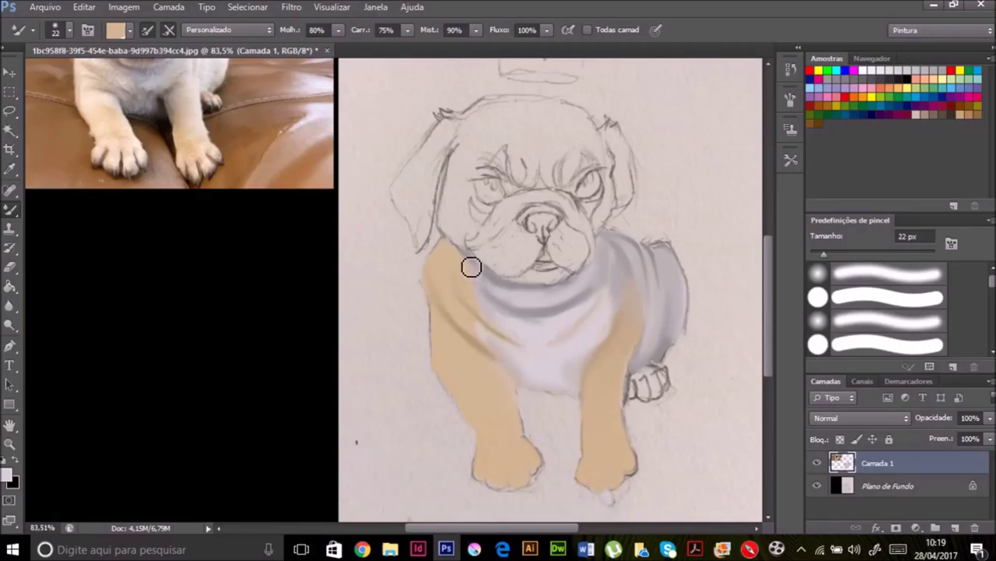
Step: Blend tan onto the right haunch with the Mixer Brush
{"action": "scroll", "coordinate": [633, 391], "scroll_direction": "up", "scroll_amount": 3}
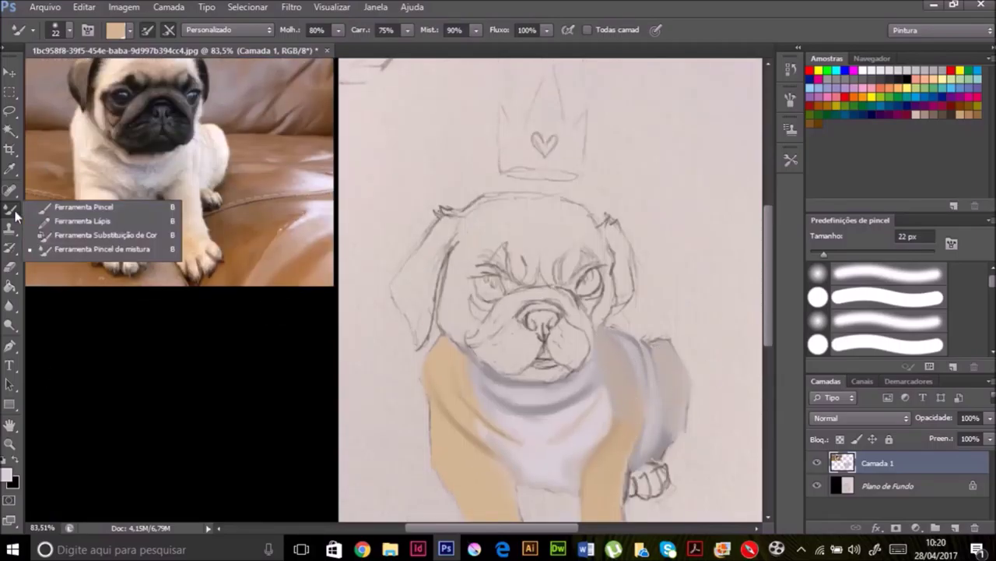
{"action": "key", "text": "shift+b"}
{"action": "key", "text": "shift+b"}
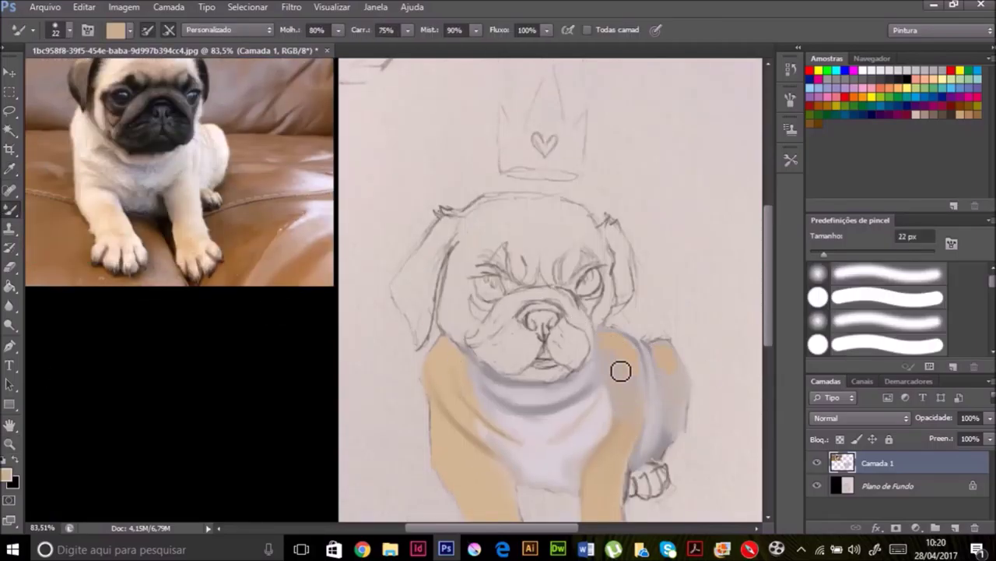
{"action": "scroll", "coordinate": [678, 359], "scroll_direction": "down", "scroll_amount": 3}
{"action": "key", "text": "shift+b"}
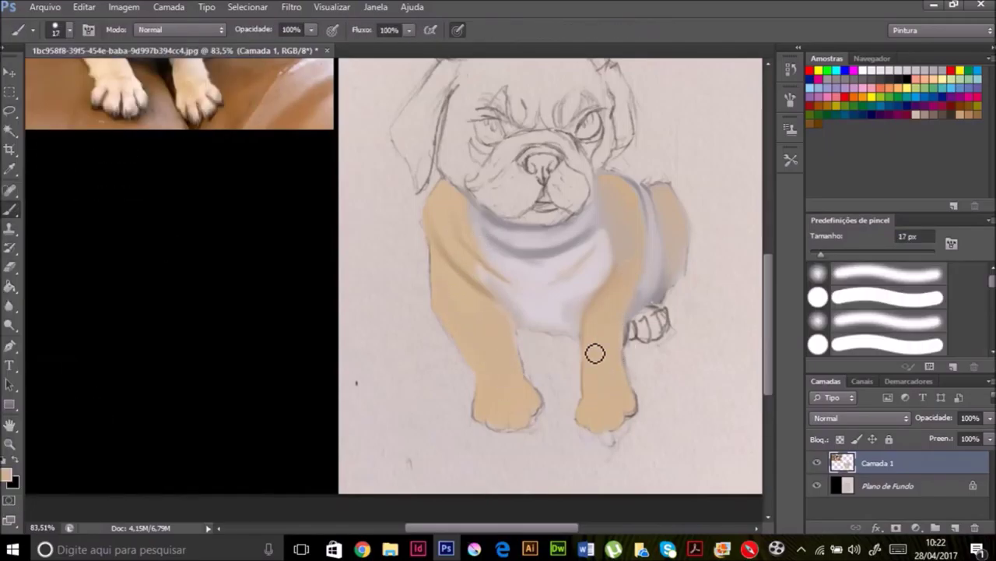
{"action": "scroll", "coordinate": [675, 420], "scroll_direction": "up", "scroll_amount": 2}
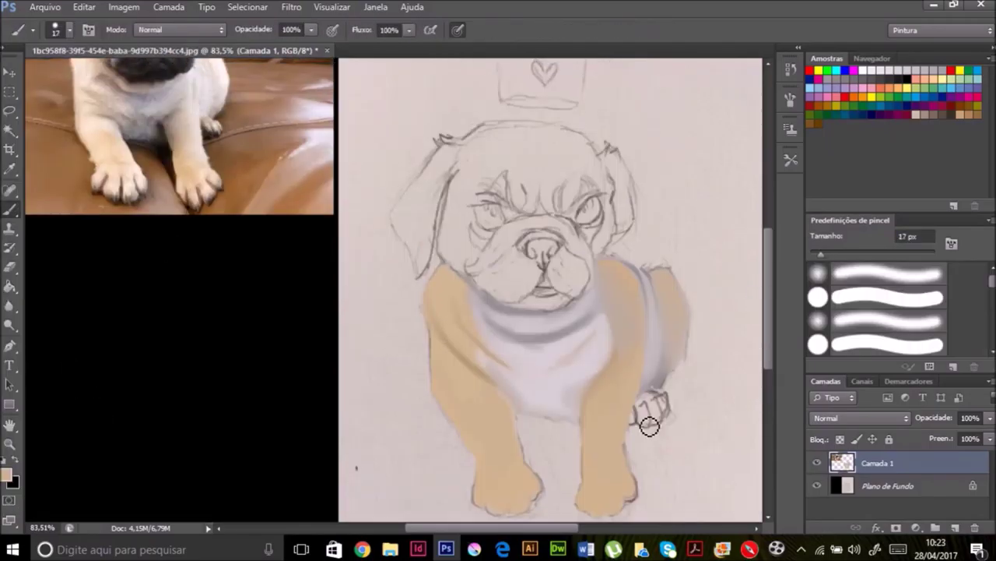
{"action": "key", "text": "shift+b"}
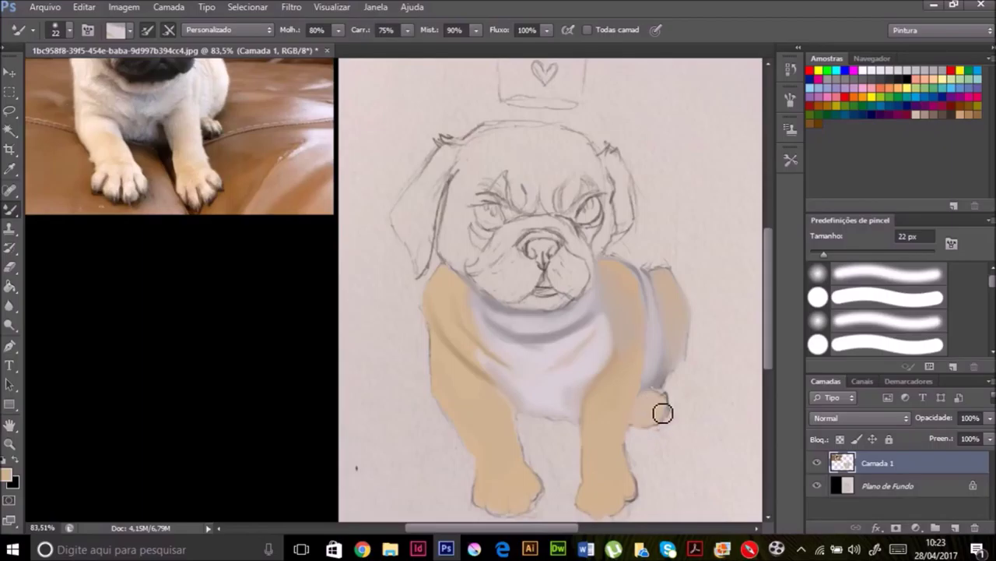
{"action": "left_click_drag", "start_coordinate": [667, 387], "coordinate": [656, 403]}
{"action": "scroll", "coordinate": [769, 325], "scroll_direction": "down", "scroll_amount": 1}
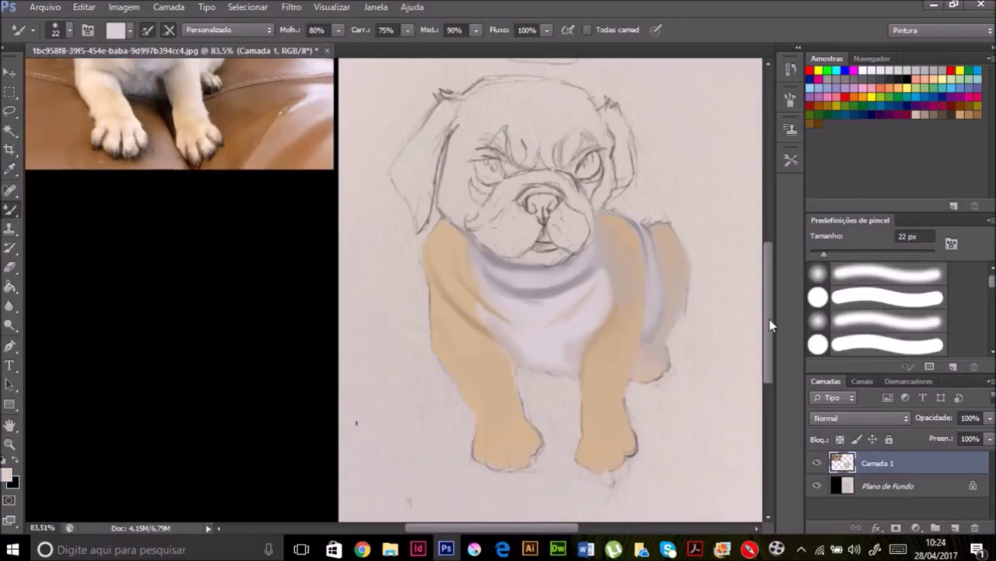
{"action": "scroll", "coordinate": [769, 326], "scroll_direction": "down", "scroll_amount": 1}
Step: Sample tan with the Eyedropper and paint it across the paws
{"action": "key", "text": "i"}
{"action": "left_click", "coordinate": [10, 473]}
{"action": "key", "text": "Return"}
{"action": "key", "text": "b"}
{"action": "mouse_move", "coordinate": [487, 434]}
{"action": "left_mouse_down"}
{"action": "mouse_move", "coordinate": [488, 451]}
{"action": "mouse_move", "coordinate": [544, 427]}
{"action": "left_mouse_up"}
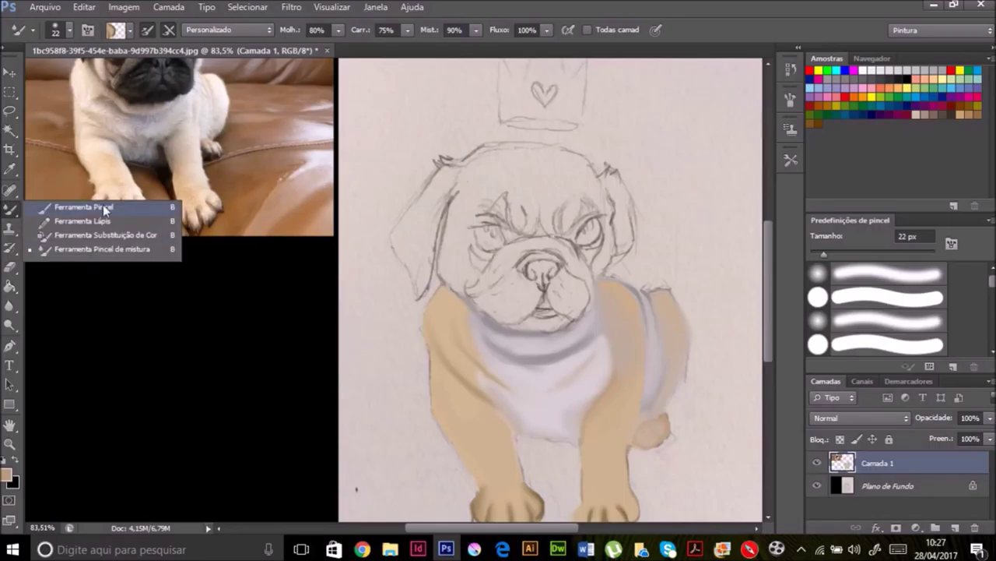
{"action": "left_click", "coordinate": [69, 29]}
Step: Paint the left ear tan with a 13 px Brush and add a near-black edge stroke
{"action": "key", "text": "e"}
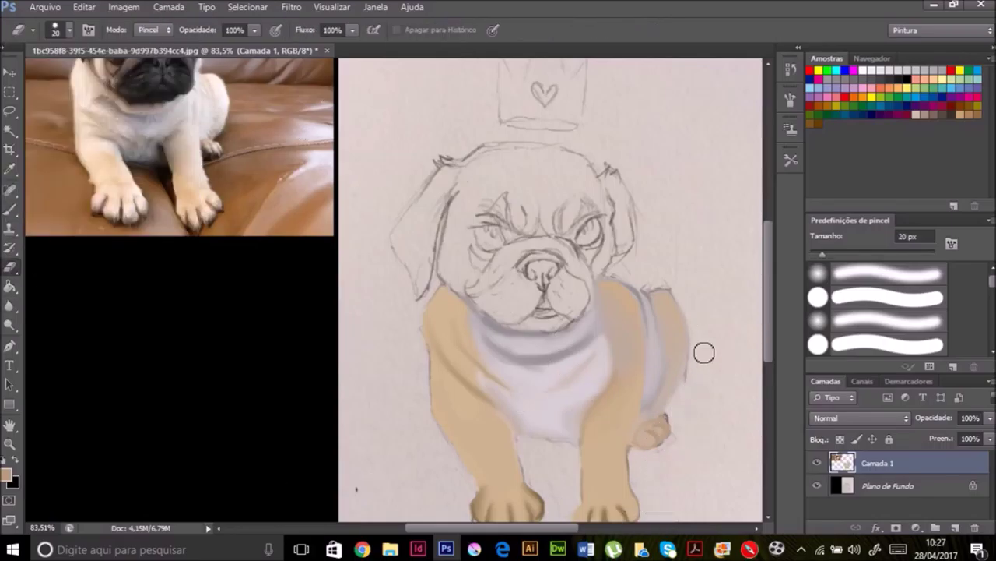
{"action": "scroll", "coordinate": [545, 346], "scroll_direction": "up", "scroll_amount": 2}
{"action": "key", "text": "b"}
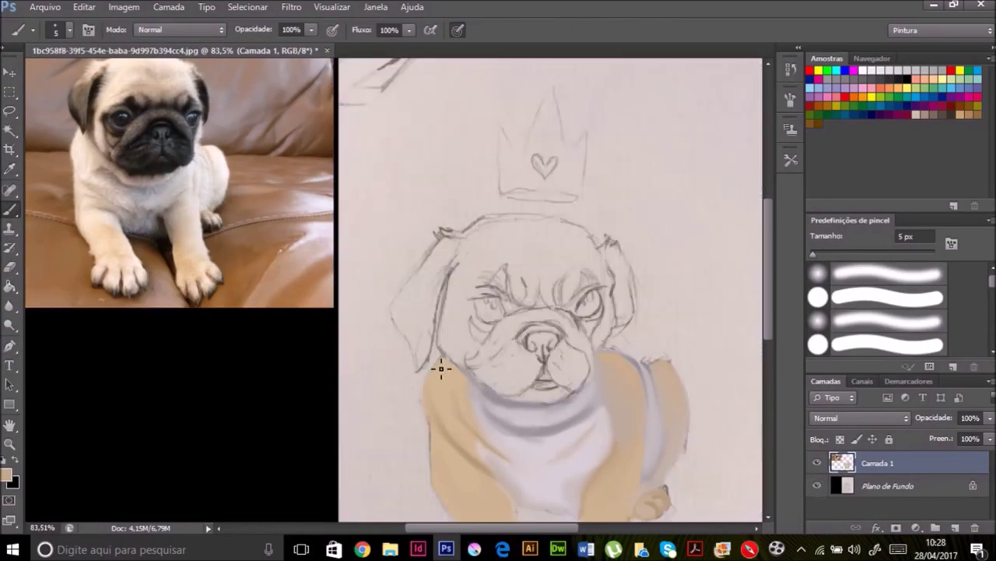
{"action": "key", "text": "bracketright"}
{"action": "key", "text": "bracketright"}
{"action": "key", "text": "bracketright"}
{"action": "mouse_move", "coordinate": [456, 330]}
{"action": "left_mouse_down"}
{"action": "mouse_move", "coordinate": [439, 269]}
{"action": "mouse_move", "coordinate": [447, 233]}
{"action": "left_mouse_up"}
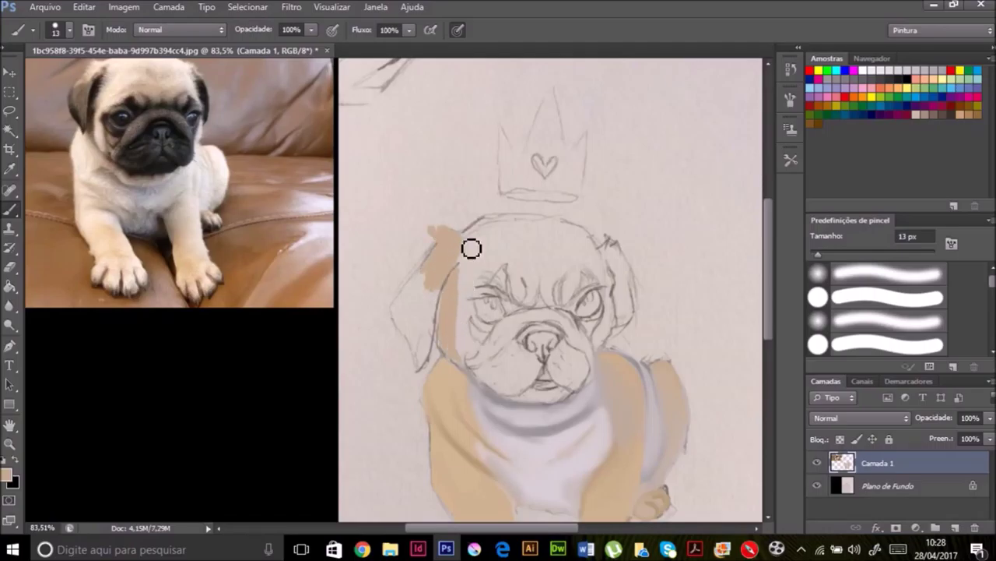
{"action": "left_click", "coordinate": [407, 322], "text": "alt"}
{"action": "mouse_move", "coordinate": [421, 351]}
{"action": "left_mouse_down"}
{"action": "mouse_move", "coordinate": [434, 359]}
{"action": "mouse_move", "coordinate": [400, 322]}
{"action": "left_mouse_up"}
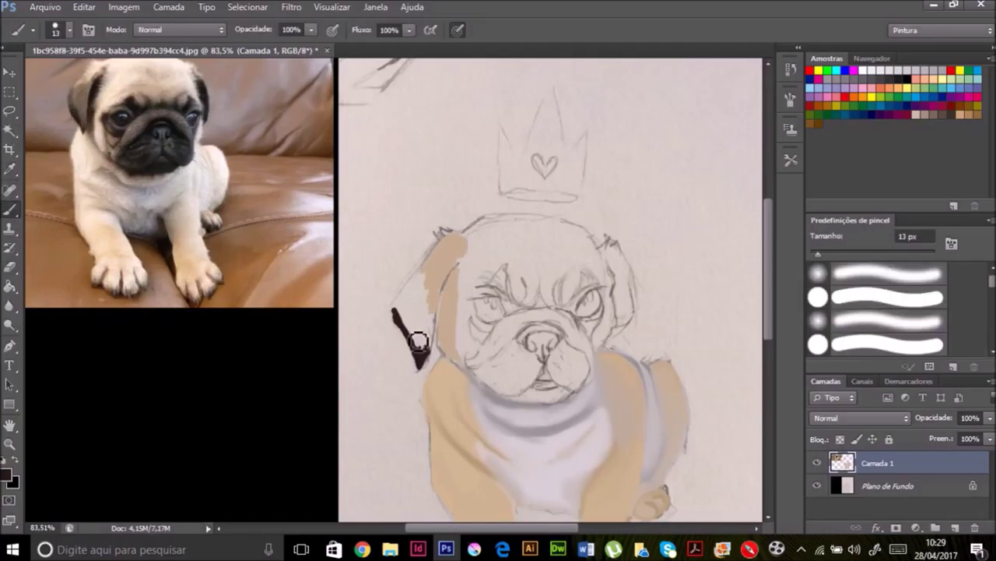
Step: Spread dark brown and black over the left ear and smear it into the tan
{"action": "left_click", "coordinate": [147, 262], "text": "alt"}
{"action": "key", "text": "shift+b"}
{"action": "mouse_move", "coordinate": [420, 362]}
{"action": "left_mouse_down"}
{"action": "mouse_move", "coordinate": [404, 322]}
{"action": "mouse_move", "coordinate": [425, 288]}
{"action": "mouse_move", "coordinate": [428, 345]}
{"action": "mouse_move", "coordinate": [411, 311]}
{"action": "left_mouse_up"}
{"action": "key", "text": "i"}
{"action": "left_click", "coordinate": [10, 211]}
{"action": "key", "text": "x"}
{"action": "left_click_drag", "start_coordinate": [459, 261], "coordinate": [445, 300]}
{"action": "key", "text": "shift+b"}
{"action": "left_click_drag", "start_coordinate": [467, 269], "coordinate": [468, 246]}
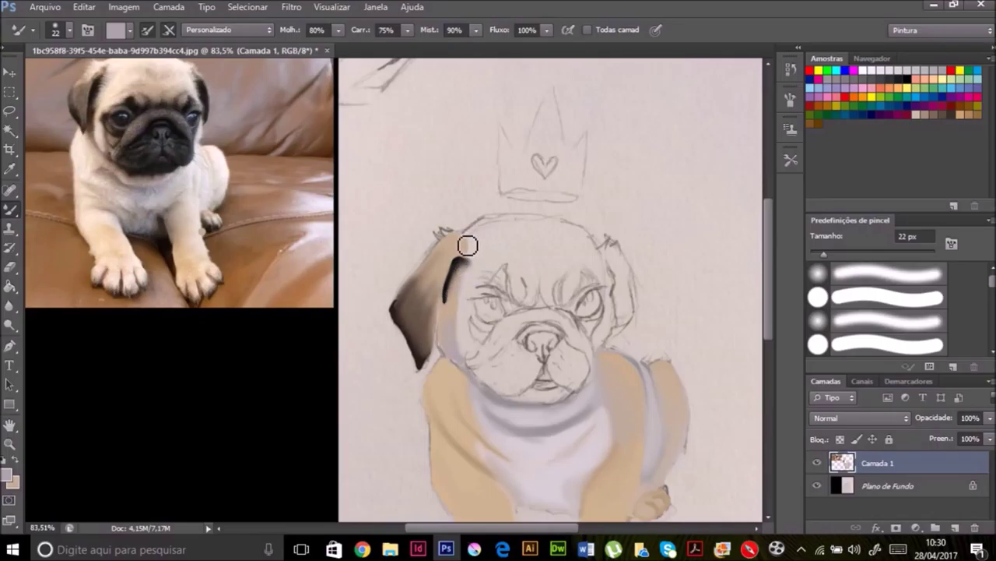
{"action": "right_click", "coordinate": [10, 211]}
Step: Paint the right ear black with a 9 px Brush, sampling black from the reference photo
{"action": "left_click", "coordinate": [85, 206]}
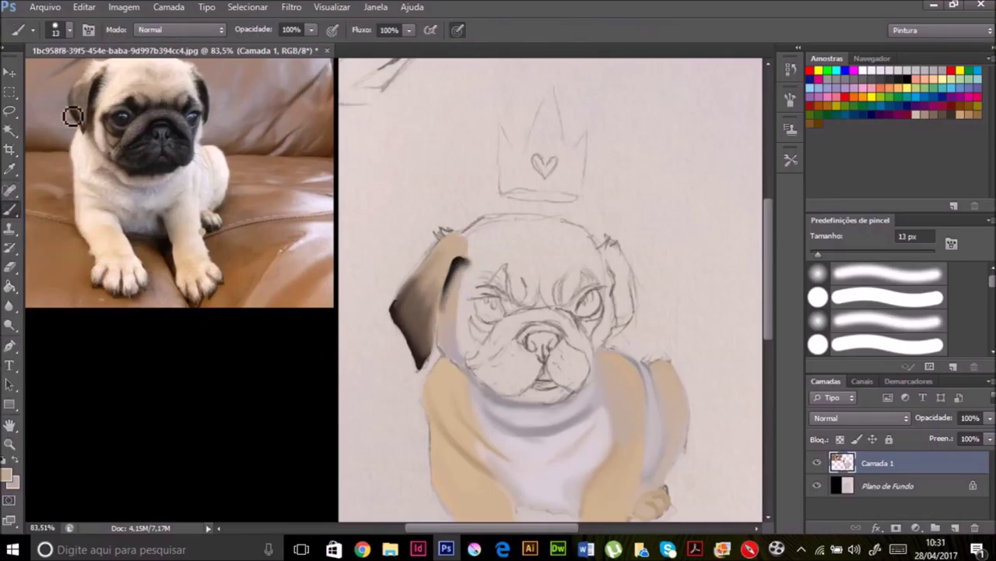
{"action": "left_click", "coordinate": [201, 98], "text": "alt"}
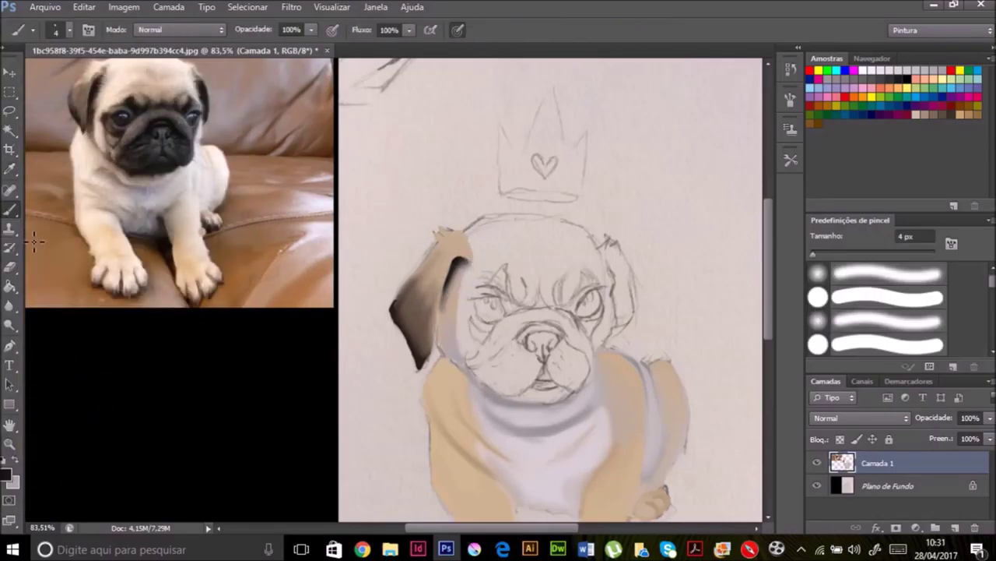
{"action": "left_click", "coordinate": [56, 29]}
{"action": "left_click_drag", "start_coordinate": [31, 78], "coordinate": [37, 77]}
{"action": "left_click_drag", "start_coordinate": [627, 321], "coordinate": [624, 289]}
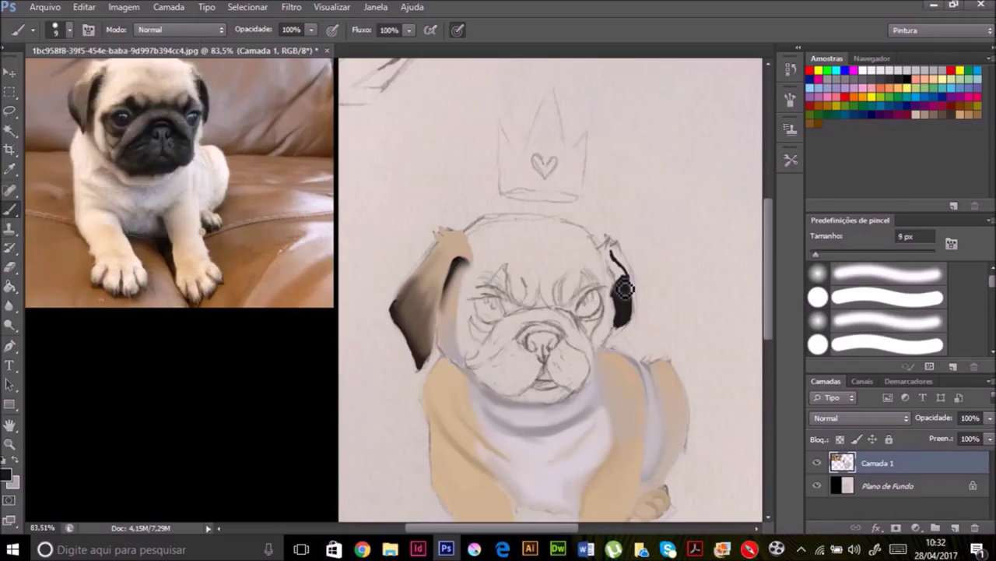
{"action": "left_click", "coordinate": [436, 263], "text": "alt"}
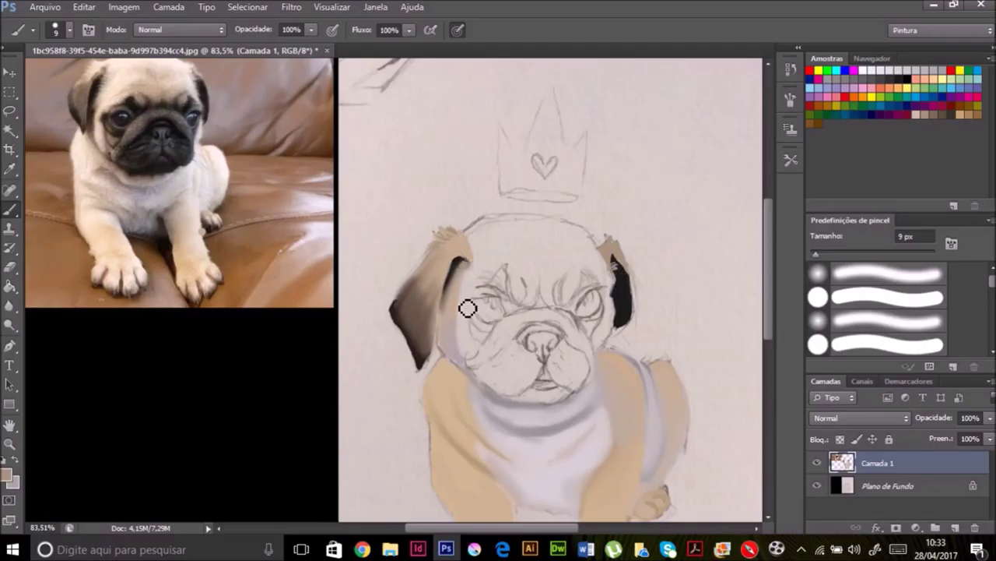
{"action": "left_click", "coordinate": [501, 356], "text": "alt"}
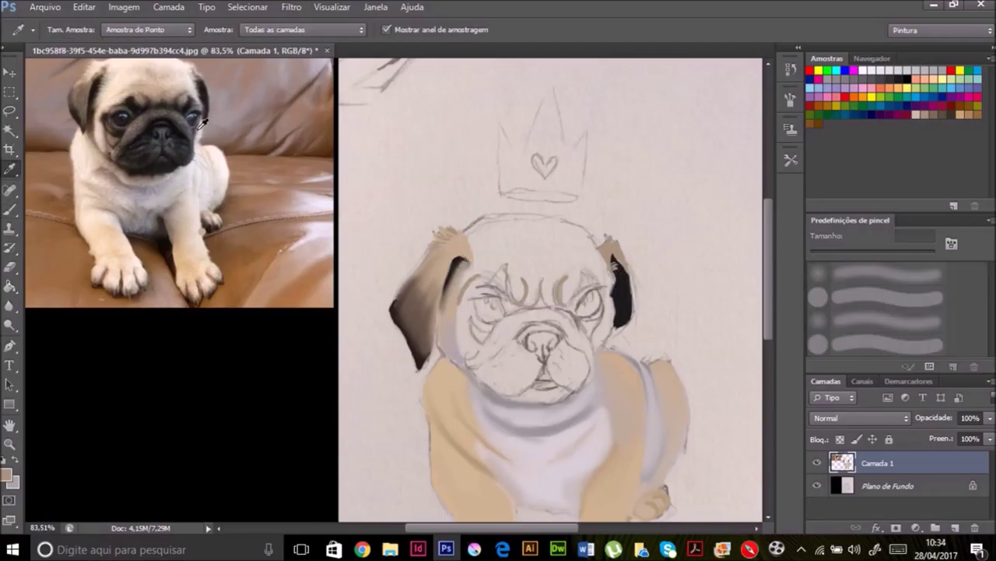
Step: Paint black over the brows and eyes and blend the dark area between the brows
{"action": "left_click", "coordinate": [594, 332], "text": "alt"}
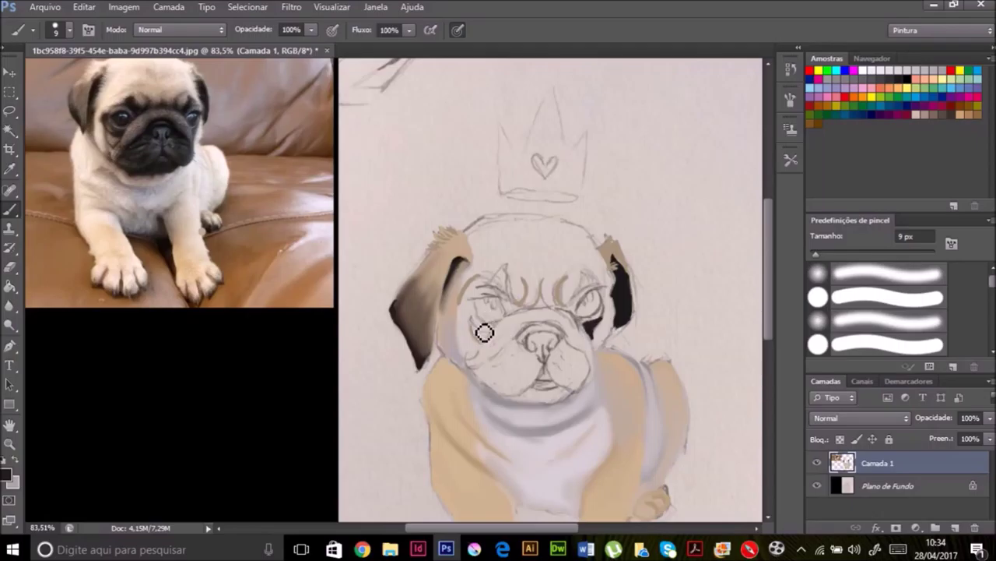
{"action": "mouse_move", "coordinate": [517, 278]}
{"action": "left_mouse_down"}
{"action": "mouse_move", "coordinate": [521, 318]}
{"action": "mouse_move", "coordinate": [600, 289]}
{"action": "left_mouse_up"}
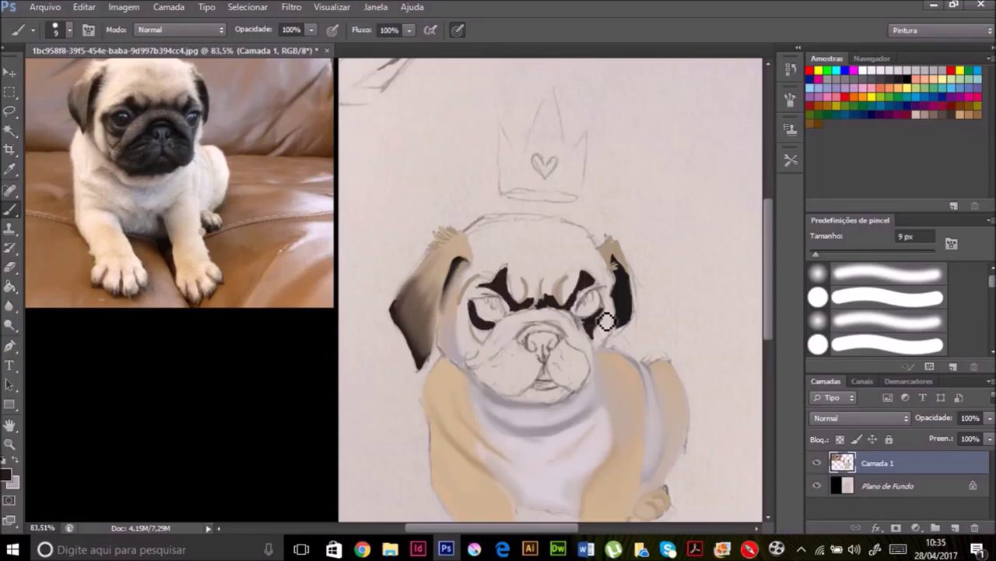
{"action": "key", "text": "shift+b"}
{"action": "left_click_drag", "start_coordinate": [482, 307], "coordinate": [522, 296]}
{"action": "left_click_drag", "start_coordinate": [600, 292], "coordinate": [540, 305]}
{"action": "key", "text": "shift+b"}
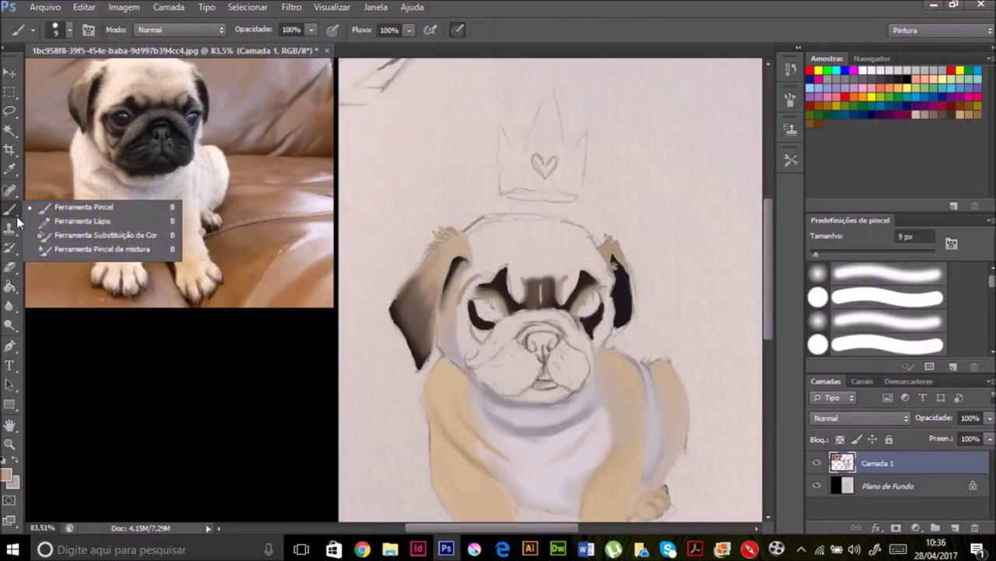
{"action": "key", "text": "shift+b"}
{"action": "mouse_move", "coordinate": [522, 312]}
{"action": "left_mouse_down"}
{"action": "mouse_move", "coordinate": [537, 277]}
{"action": "mouse_move", "coordinate": [584, 280]}
{"action": "left_mouse_up"}
{"action": "key", "text": "shift+b"}
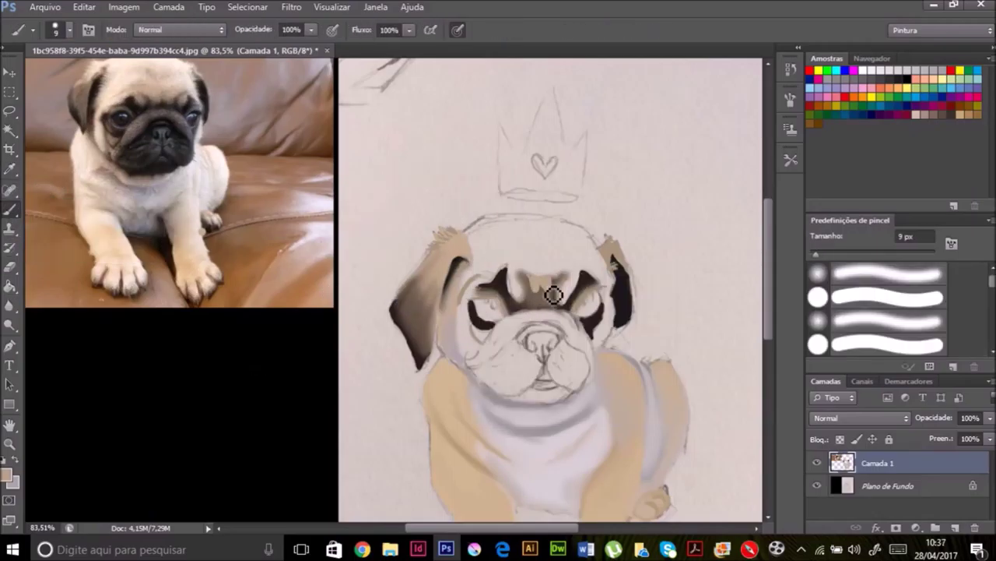
Step: Paint light tan between the brows and smear it across the forehead and left cheek
{"action": "mouse_move", "coordinate": [528, 294]}
{"action": "left_mouse_down"}
{"action": "mouse_move", "coordinate": [580, 284]}
{"action": "mouse_move", "coordinate": [510, 276]}
{"action": "mouse_move", "coordinate": [592, 276]}
{"action": "mouse_move", "coordinate": [534, 289]}
{"action": "mouse_move", "coordinate": [529, 278]}
{"action": "mouse_move", "coordinate": [563, 291]}
{"action": "mouse_move", "coordinate": [574, 314]}
{"action": "mouse_move", "coordinate": [511, 240]}
{"action": "mouse_move", "coordinate": [558, 276]}
{"action": "mouse_move", "coordinate": [545, 249]}
{"action": "left_mouse_up"}
{"action": "key", "text": "shift+b"}
{"action": "key", "text": "shift+b"}
{"action": "right_click", "coordinate": [11, 210]}
{"action": "left_click", "coordinate": [94, 249]}
{"action": "left_click", "coordinate": [534, 249], "text": "alt"}
{"action": "left_click_drag", "start_coordinate": [477, 289], "coordinate": [459, 334]}
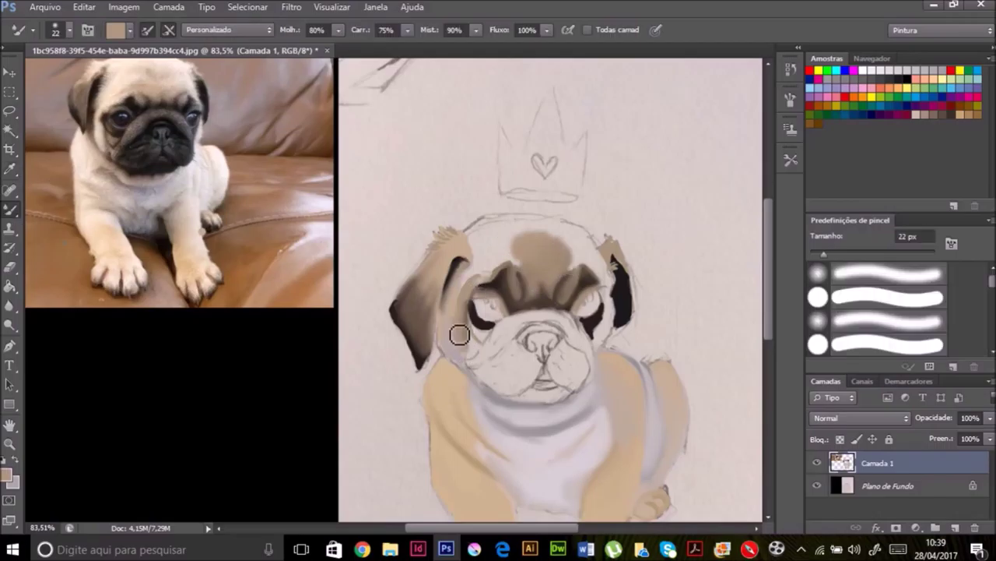
{"action": "key", "text": "shift+b"}
Step: Blend dark brown around the left eye and smear tan across the left brow and forehead
{"action": "left_click", "coordinate": [479, 335], "text": "alt"}
{"action": "key", "text": "shift+b"}
{"action": "mouse_move", "coordinate": [457, 343]}
{"action": "left_mouse_down"}
{"action": "mouse_move", "coordinate": [490, 327]}
{"action": "mouse_move", "coordinate": [502, 288]}
{"action": "mouse_move", "coordinate": [545, 300]}
{"action": "left_mouse_up"}
{"action": "mouse_move", "coordinate": [461, 335]}
{"action": "left_mouse_down"}
{"action": "mouse_move", "coordinate": [491, 249]}
{"action": "mouse_move", "coordinate": [516, 231]}
{"action": "mouse_move", "coordinate": [571, 235]}
{"action": "left_mouse_up"}
{"action": "left_click", "coordinate": [483, 232], "text": "alt"}
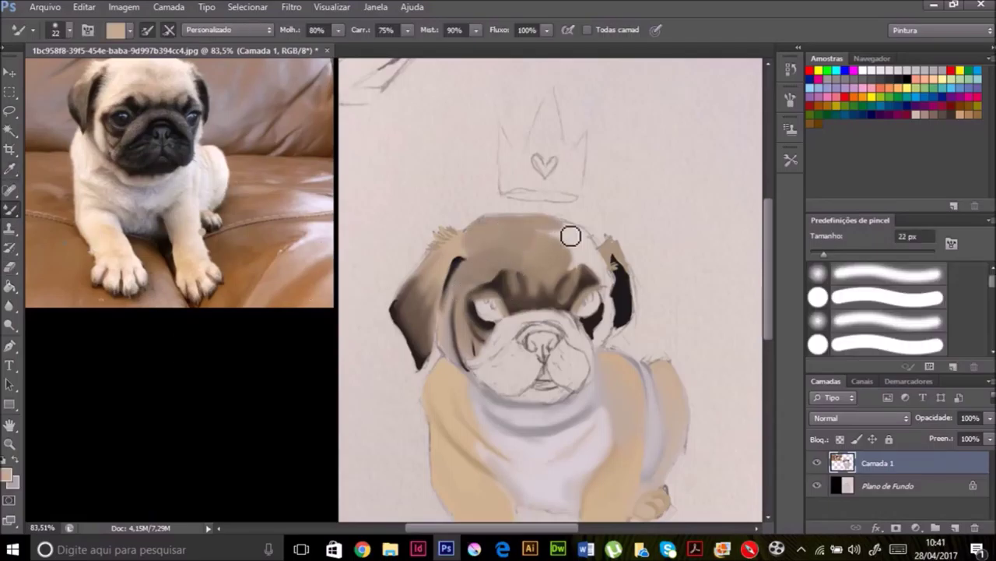
{"action": "key", "text": "i"}
{"action": "left_click", "coordinate": [612, 337]}
Step: Check the painting without the Plano de Fundo background and try black eye fills, then undo them
{"action": "key", "text": "b"}
{"action": "key", "text": "shift+b"}
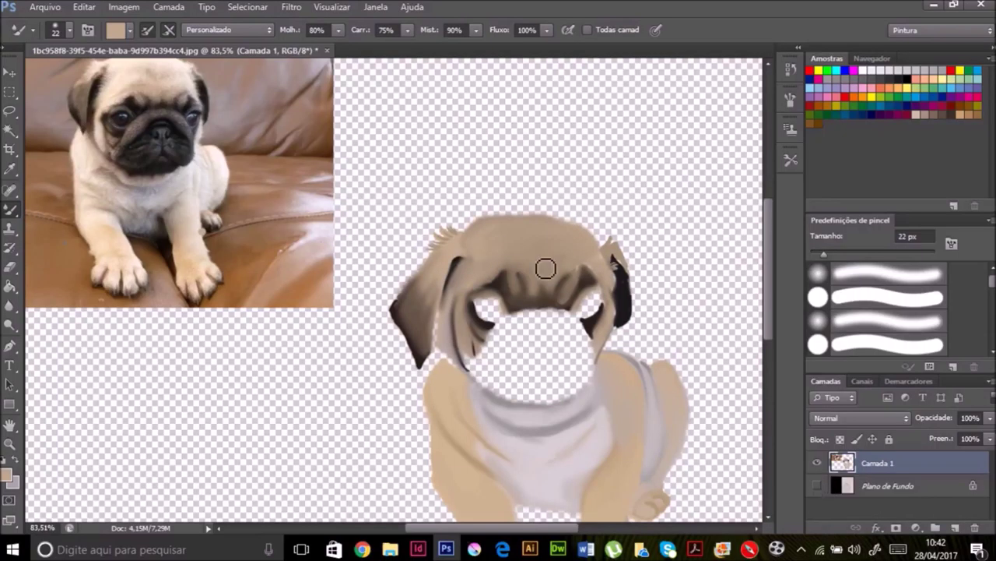
{"action": "left_click", "coordinate": [816, 485]}
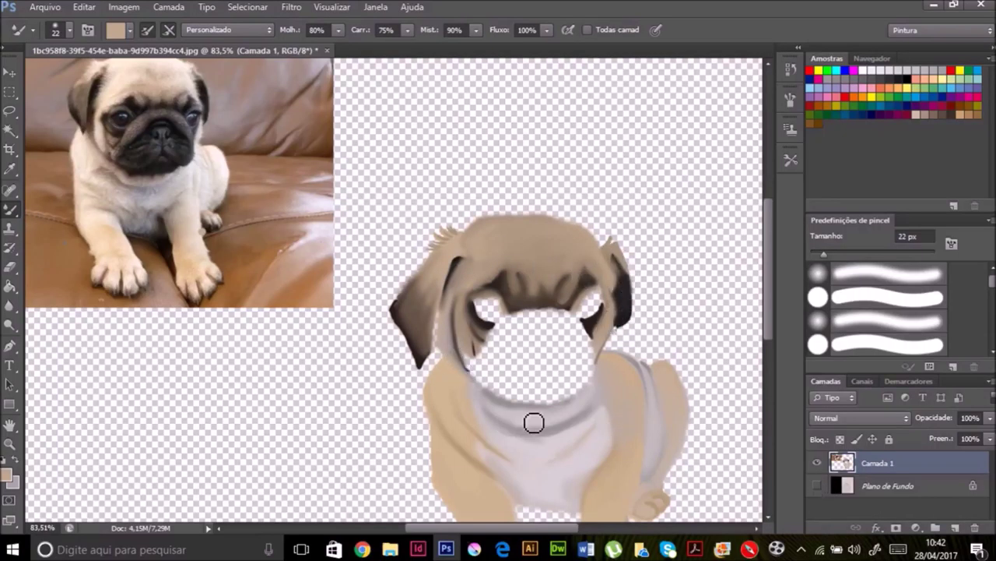
{"action": "left_click", "coordinate": [817, 485]}
{"action": "key", "text": "shift+b"}
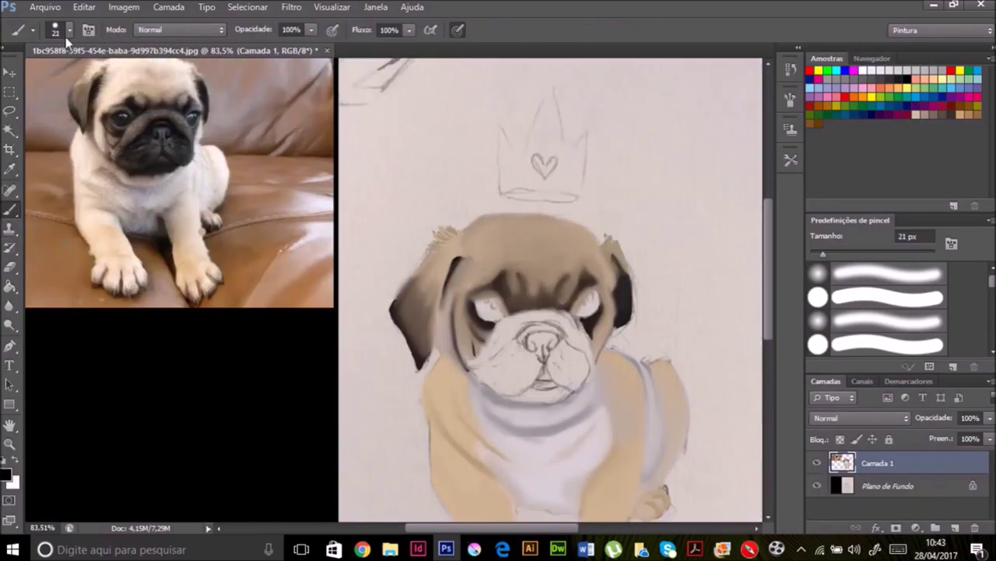
{"action": "mouse_move", "coordinate": [576, 288]}
{"action": "left_mouse_down"}
{"action": "mouse_move", "coordinate": [603, 311]}
{"action": "mouse_move", "coordinate": [603, 331]}
{"action": "mouse_move", "coordinate": [568, 296]}
{"action": "mouse_move", "coordinate": [607, 303]}
{"action": "left_mouse_up"}
{"action": "mouse_move", "coordinate": [477, 302]}
{"action": "left_mouse_down"}
{"action": "mouse_move", "coordinate": [498, 327]}
{"action": "mouse_move", "coordinate": [506, 318]}
{"action": "left_mouse_up"}
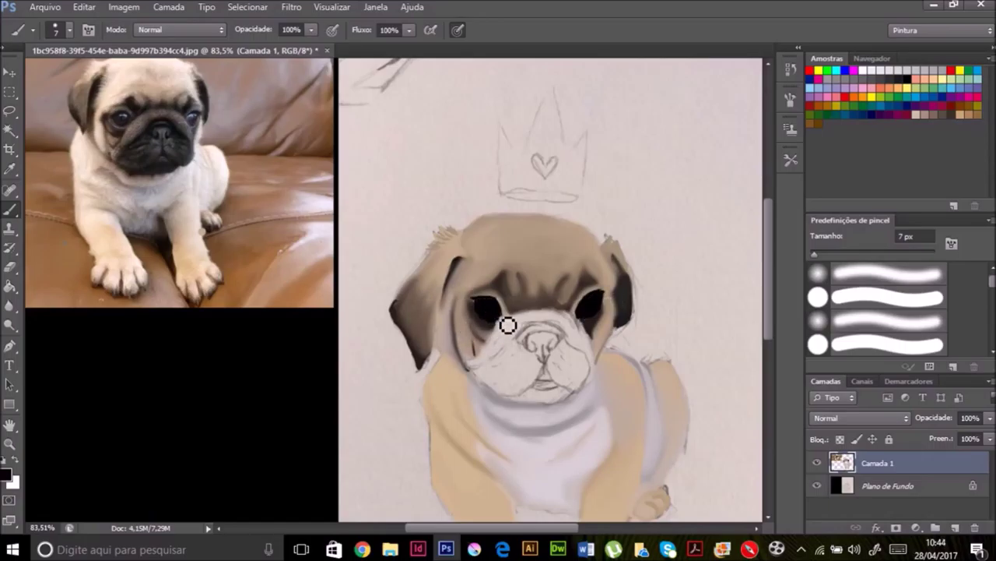
{"action": "key", "text": "ctrl+alt+z"}
{"action": "key", "text": "ctrl+alt+z"}
{"action": "key", "text": "ctrl+alt+z"}
{"action": "key", "text": "ctrl+alt+z"}
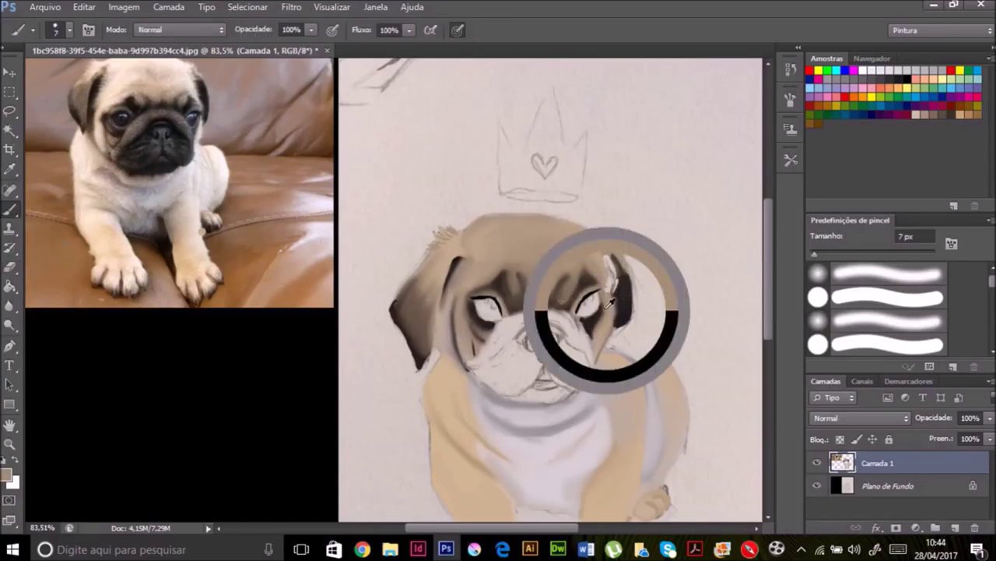
Step: Repaint both eyes solid black with the small 7 px Brush
{"action": "right_click", "coordinate": [11, 209]}
{"action": "left_click", "coordinate": [78, 254]}
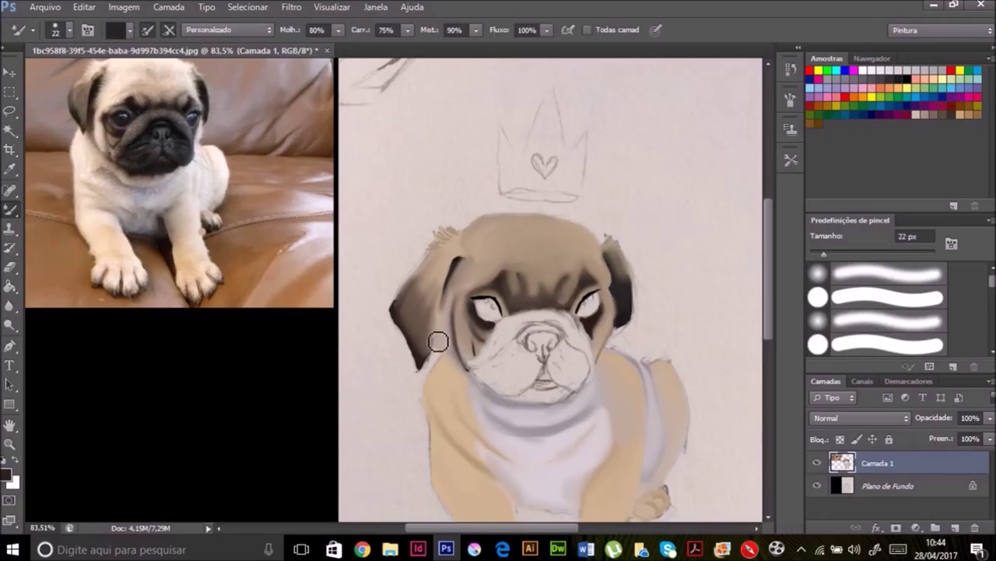
{"action": "scroll", "coordinate": [467, 248], "scroll_direction": "down", "scroll_amount": 2}
{"action": "key", "text": "b"}
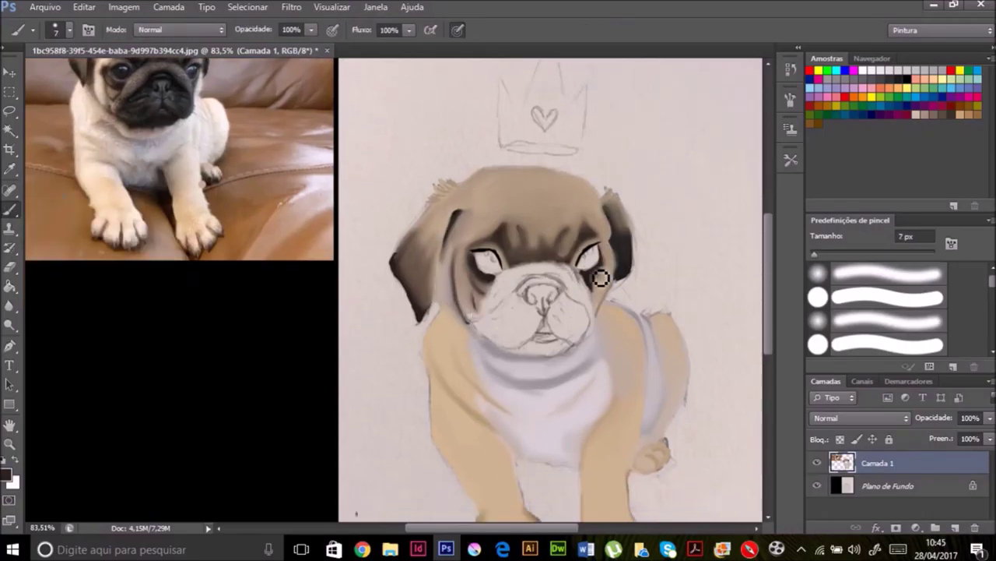
{"action": "left_click_drag", "start_coordinate": [593, 272], "coordinate": [598, 258]}
{"action": "mouse_move", "coordinate": [499, 261]}
{"action": "left_mouse_down"}
{"action": "mouse_move", "coordinate": [478, 263]}
{"action": "mouse_move", "coordinate": [505, 282]}
{"action": "mouse_move", "coordinate": [491, 260]}
{"action": "left_mouse_up"}
Step: Outline the muzzle in dark brown and add a brown stroke across the left cheek
{"action": "key", "text": "shift+b"}
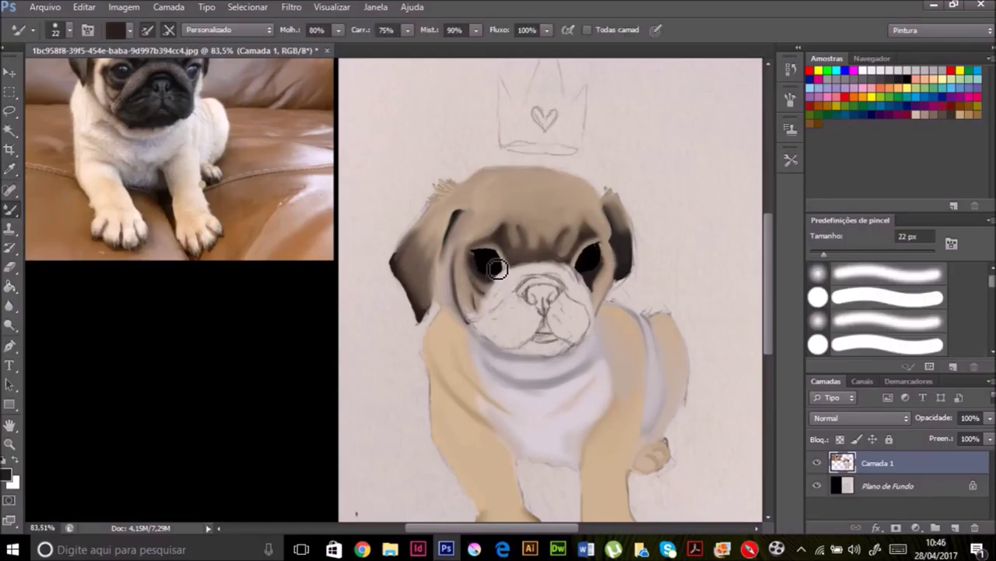
{"action": "key", "text": "shift+b"}
{"action": "key", "text": "shift+b"}
{"action": "mouse_move", "coordinate": [513, 286]}
{"action": "left_mouse_down"}
{"action": "mouse_move", "coordinate": [496, 322]}
{"action": "mouse_move", "coordinate": [558, 283]}
{"action": "mouse_move", "coordinate": [567, 344]}
{"action": "left_mouse_up"}
{"action": "key", "text": "shift+b"}
{"action": "key", "text": "shift+b"}
{"action": "key", "text": "shift+b"}
{"action": "key", "text": "shift+b"}
{"action": "mouse_move", "coordinate": [492, 325]}
{"action": "left_mouse_down"}
{"action": "mouse_move", "coordinate": [538, 272]}
{"action": "mouse_move", "coordinate": [574, 285]}
{"action": "mouse_move", "coordinate": [604, 316]}
{"action": "left_mouse_up"}
Step: Sample a dark colour and dab stipple dots around the muzzle
{"action": "key", "text": "shift+b"}
{"action": "key", "text": "shift+b"}
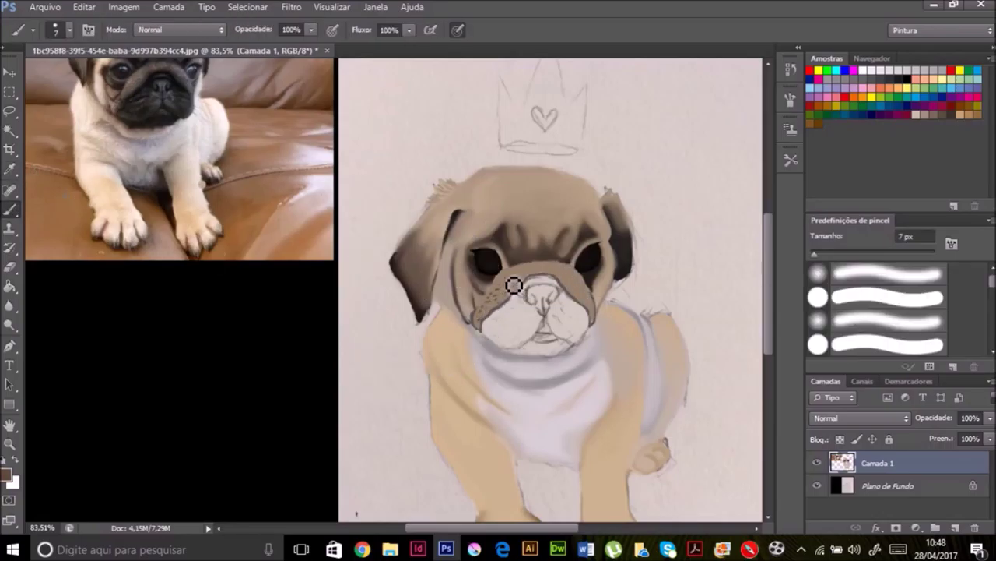
{"action": "key", "text": "shift+b"}
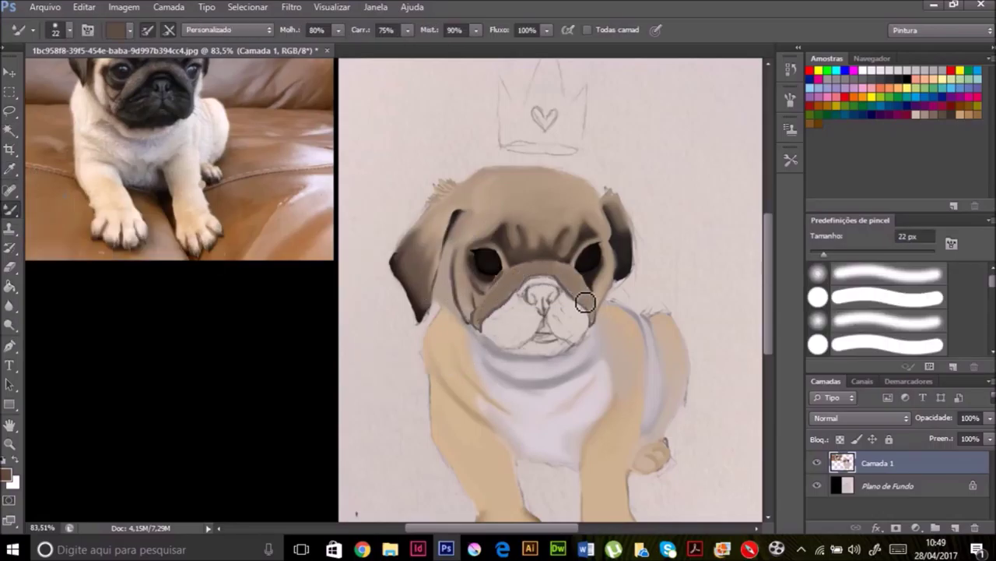
{"action": "key", "text": "shift+b"}
{"action": "left_click", "coordinate": [32, 210], "text": "alt"}
{"action": "left_click", "coordinate": [516, 276]}
{"action": "left_click", "coordinate": [520, 281]}
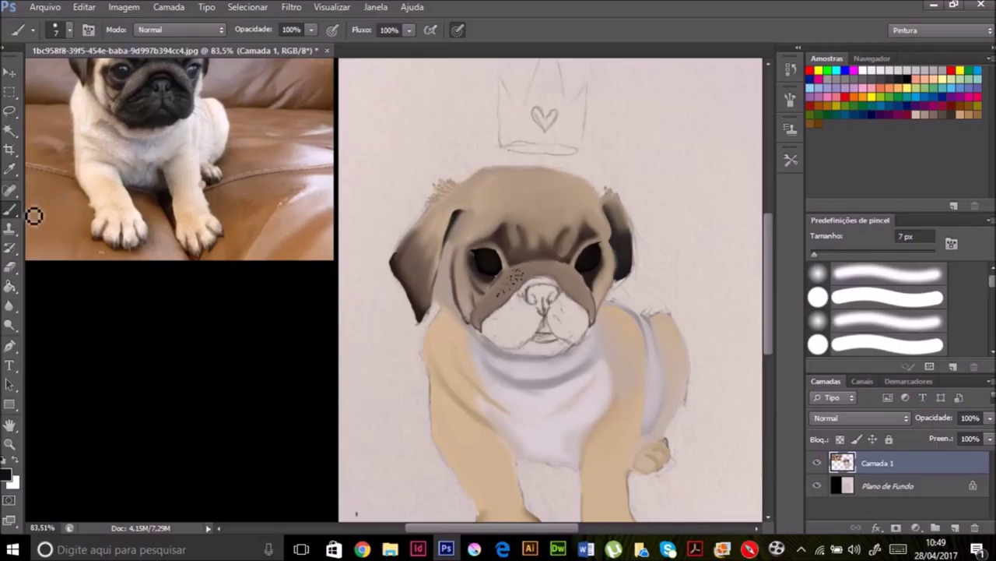
{"action": "key", "text": "shift+b"}
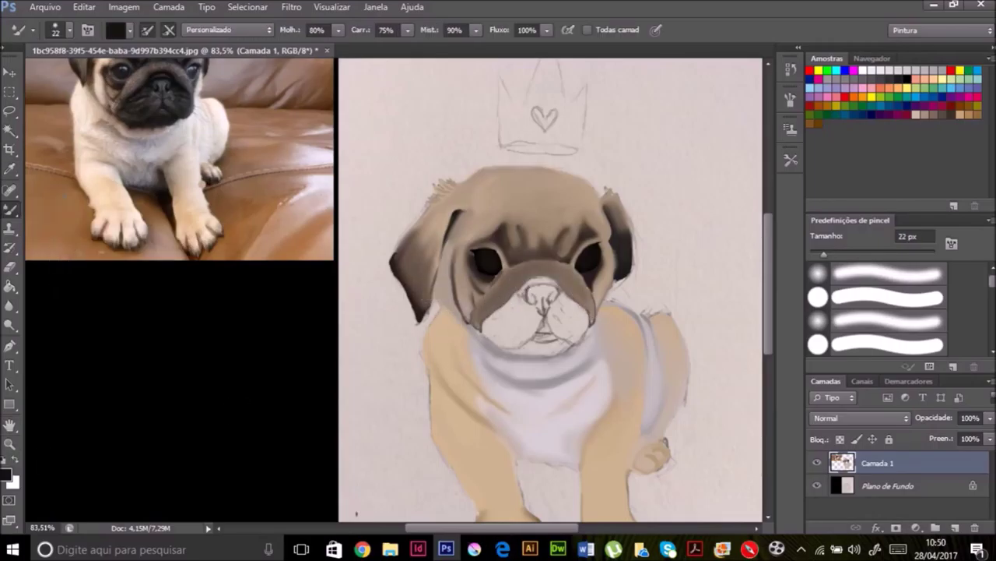
Step: Add dark marks under the nose, draw the nose-to-mouth line and fill the nose dark
{"action": "key", "text": "shift+b"}
{"action": "left_click_drag", "start_coordinate": [445, 289], "coordinate": [444, 304]}
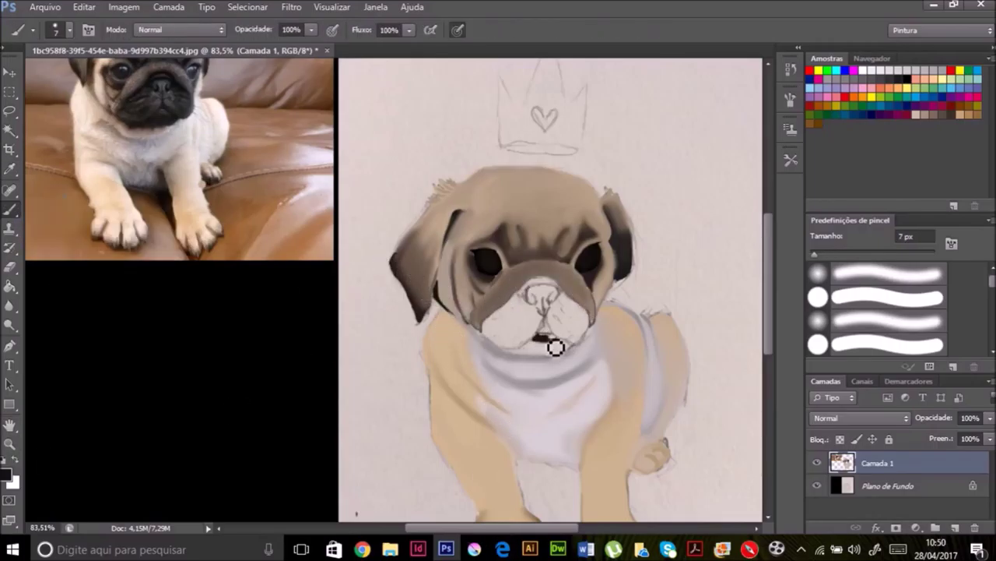
{"action": "left_click_drag", "start_coordinate": [543, 304], "coordinate": [554, 335]}
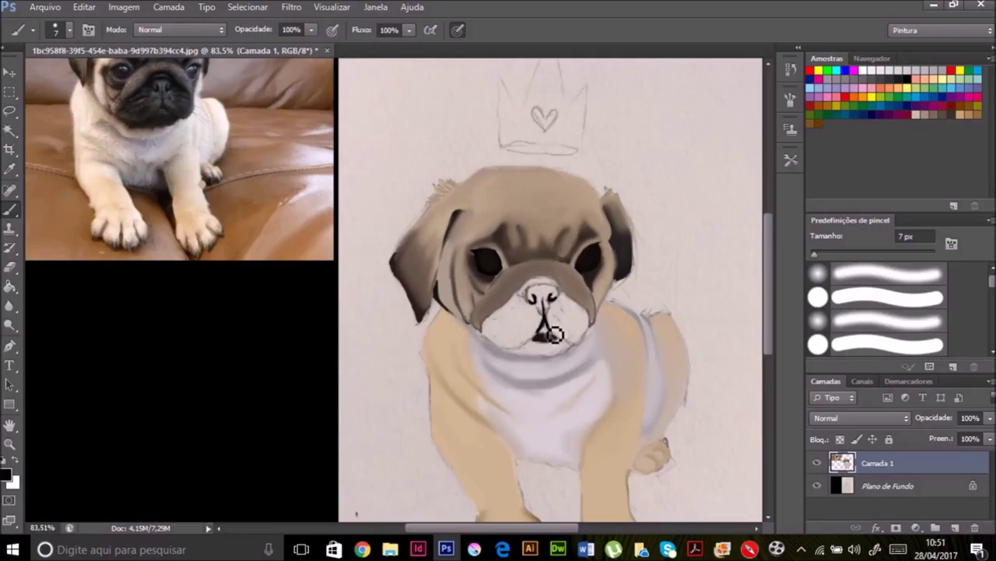
{"action": "left_click_drag", "start_coordinate": [541, 296], "coordinate": [545, 302]}
{"action": "left_click", "coordinate": [178, 88], "text": "alt"}
Step: Set the Mixer Brush to 5 px loaded with black and darken the nose
{"action": "key", "text": "shift+b"}
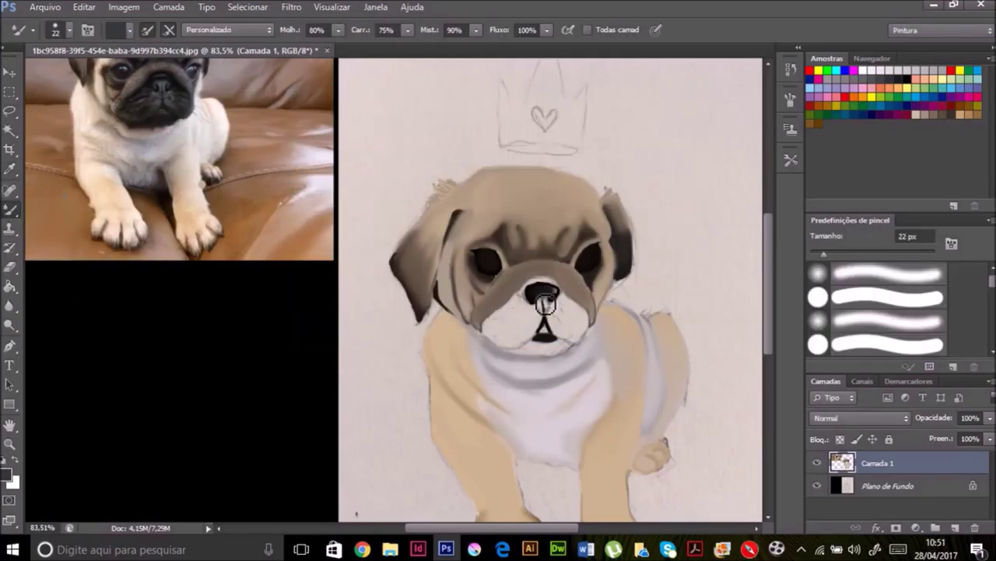
{"action": "left_click", "coordinate": [63, 30]}
{"action": "type", "text": "5"}
{"action": "key", "text": "Return"}
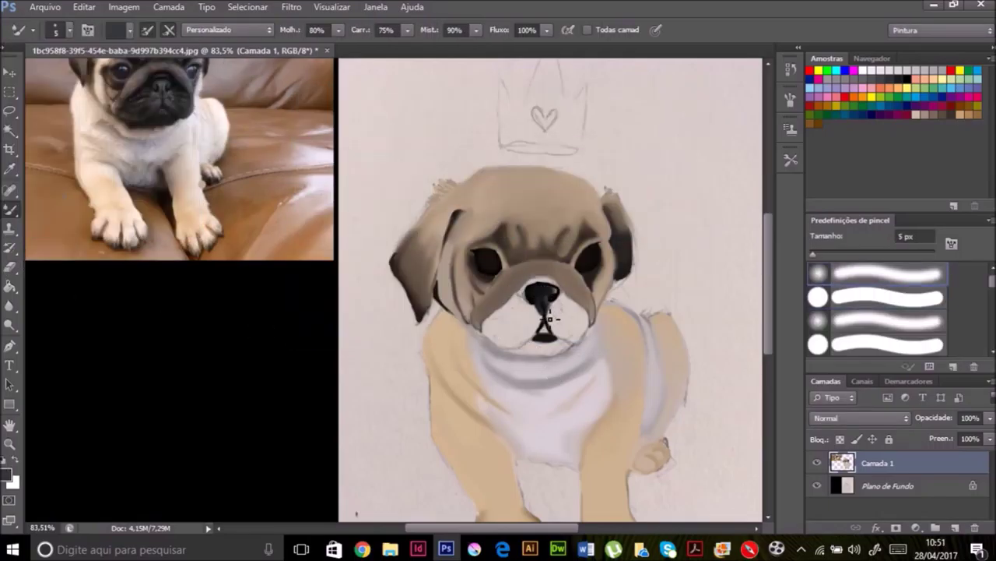
{"action": "left_click", "coordinate": [545, 293], "text": "alt"}
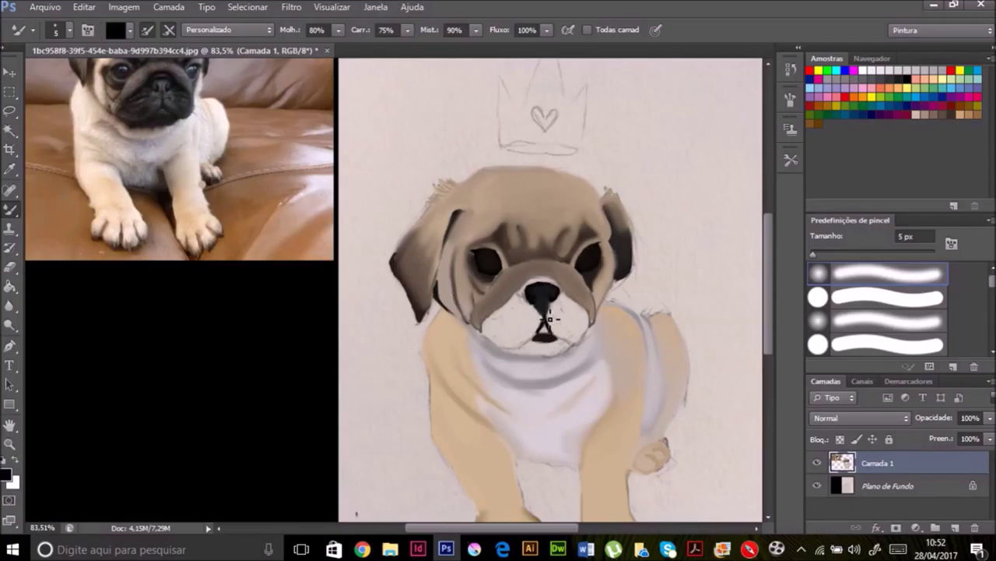
{"action": "key", "text": "shift+b"}
{"action": "left_click_drag", "start_coordinate": [537, 293], "coordinate": [562, 291]}
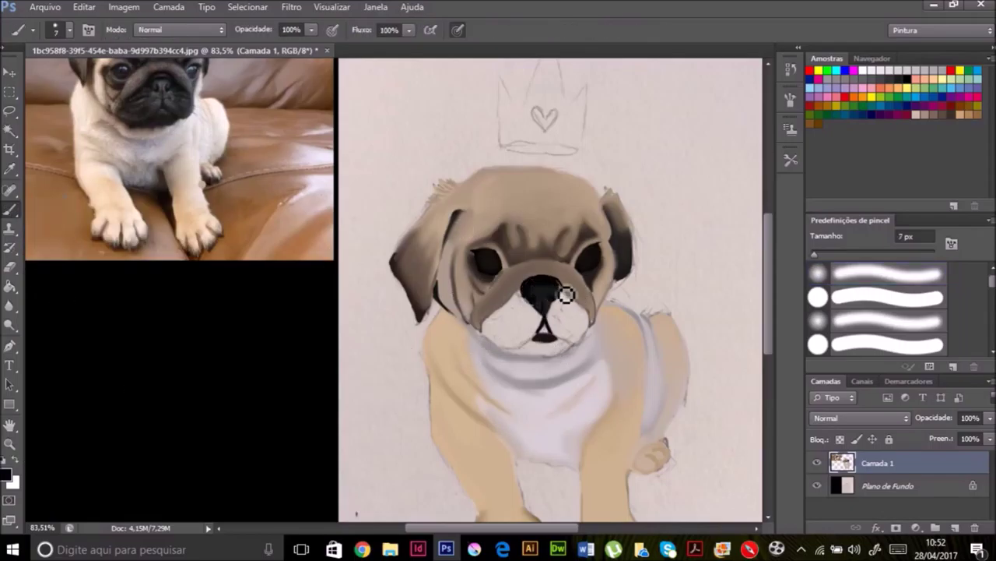
Step: Paint the muzzle below the nose black and darken its right side to match
{"action": "key", "text": "shift+b"}
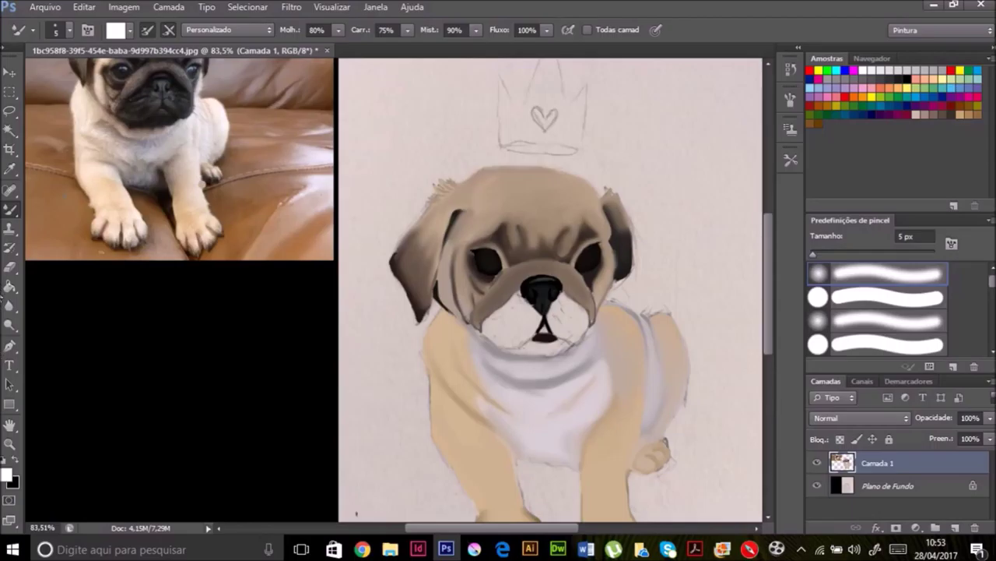
{"action": "key", "text": "shift+b"}
{"action": "mouse_move", "coordinate": [522, 337]}
{"action": "left_mouse_down"}
{"action": "mouse_move", "coordinate": [533, 307]}
{"action": "mouse_move", "coordinate": [491, 330]}
{"action": "left_mouse_up"}
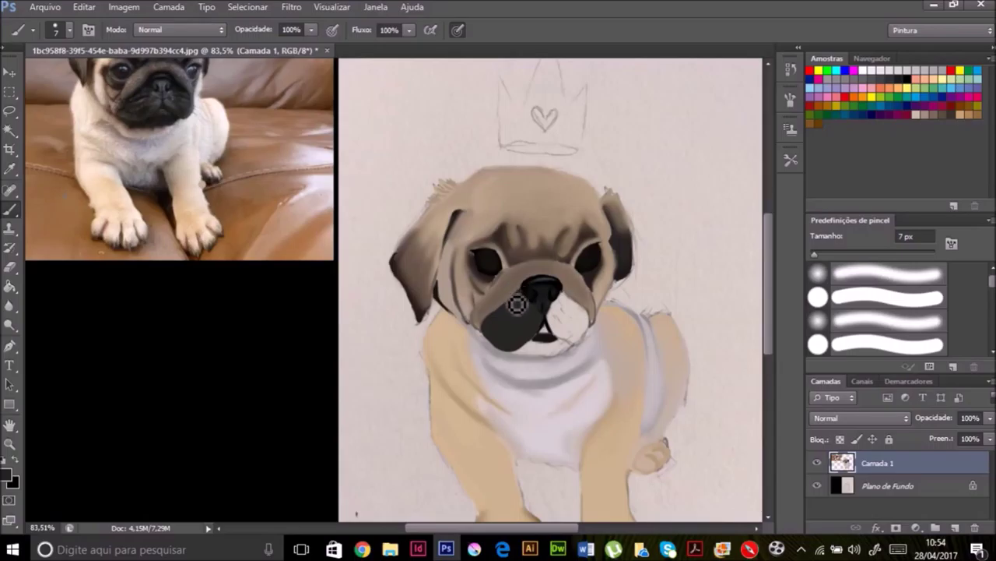
{"action": "mouse_move", "coordinate": [561, 312]}
{"action": "left_mouse_down"}
{"action": "mouse_move", "coordinate": [571, 335]}
{"action": "mouse_move", "coordinate": [558, 345]}
{"action": "mouse_move", "coordinate": [570, 301]}
{"action": "left_mouse_up"}
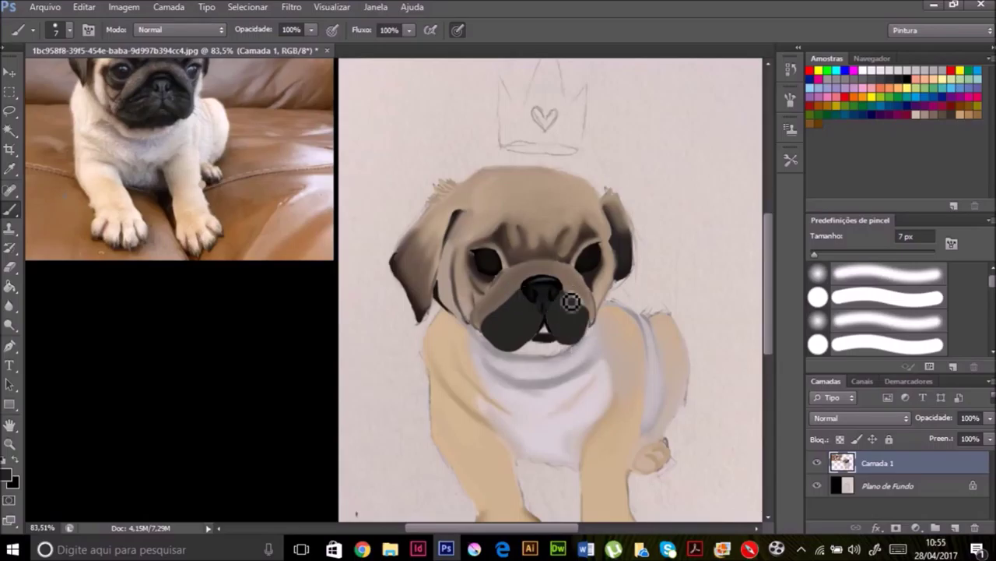
{"action": "key", "text": "shift+b"}
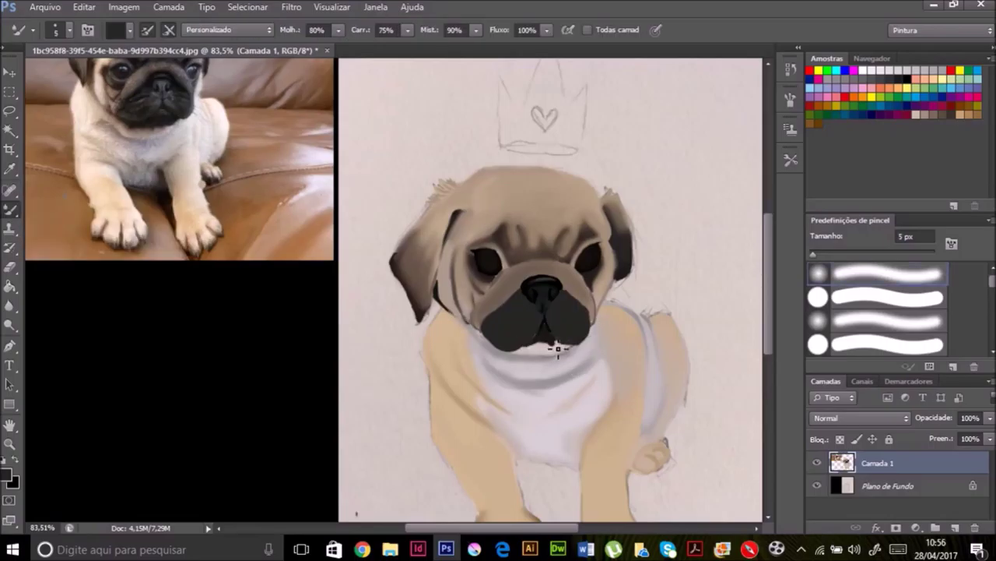
{"action": "key", "text": "shift+b"}
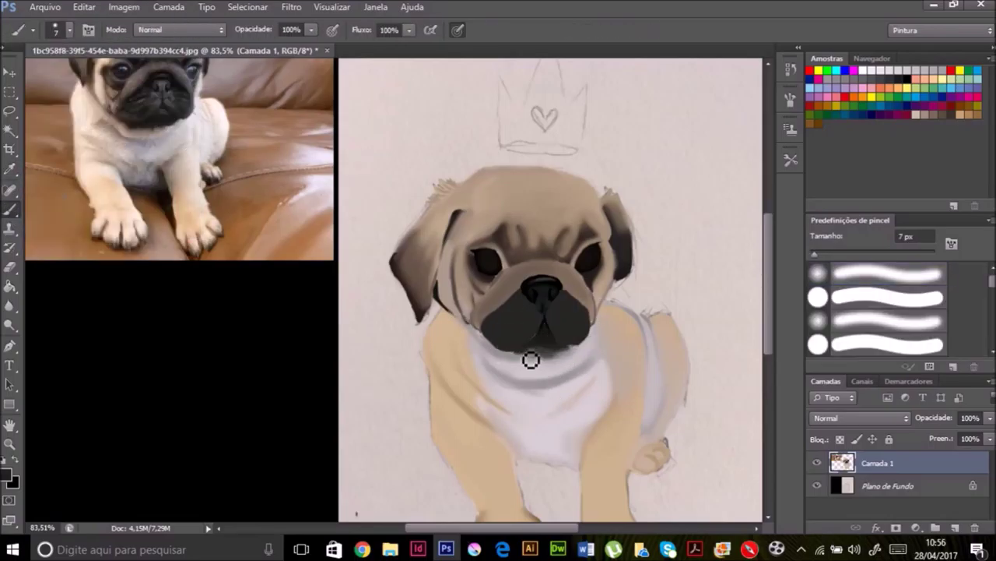
{"action": "key", "text": "shift+b"}
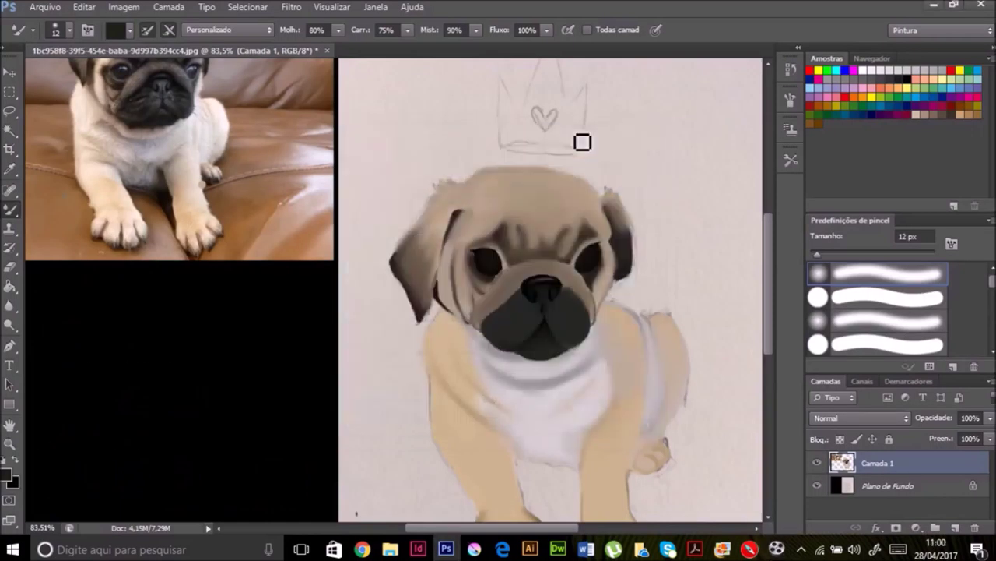
Step: Hide the Plano de Fundo layer and blend the dark paint under the nose
{"action": "left_click", "coordinate": [816, 485]}
{"action": "left_click", "coordinate": [509, 275], "text": "alt"}
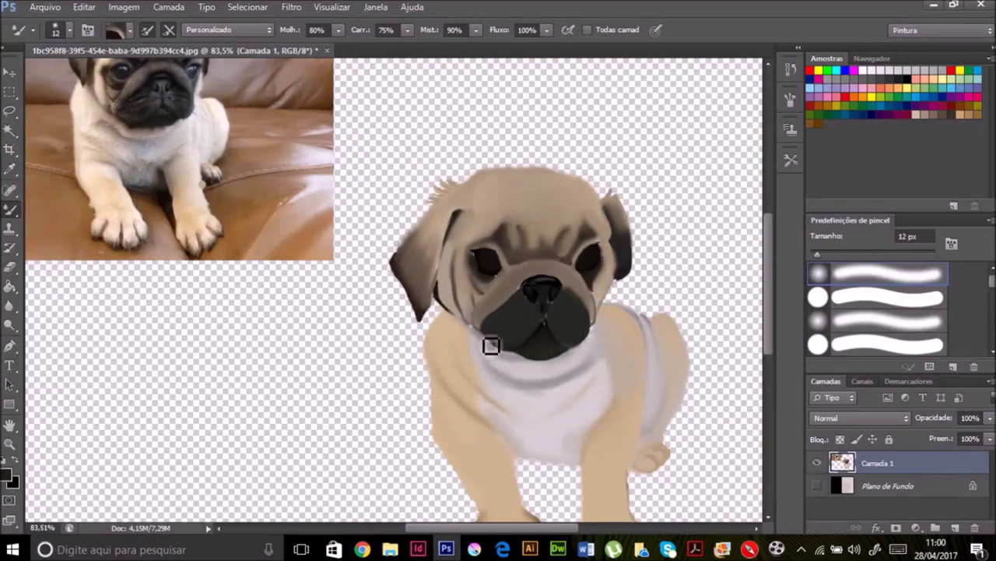
{"action": "left_click", "coordinate": [617, 289], "text": "alt"}
{"action": "left_click_drag", "start_coordinate": [556, 313], "coordinate": [538, 328]}
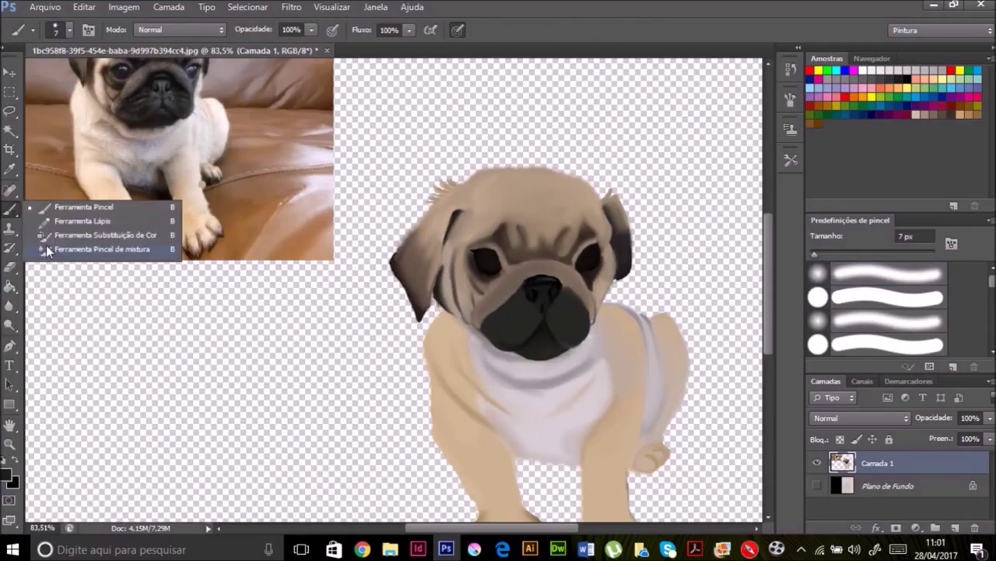
{"action": "key", "text": "e"}
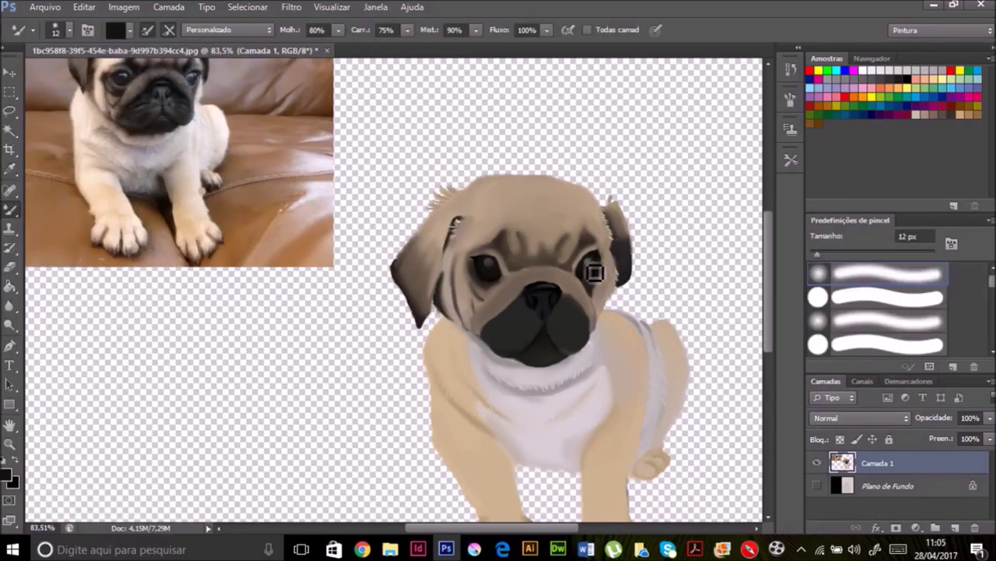
{"action": "key", "text": "shift+b"}
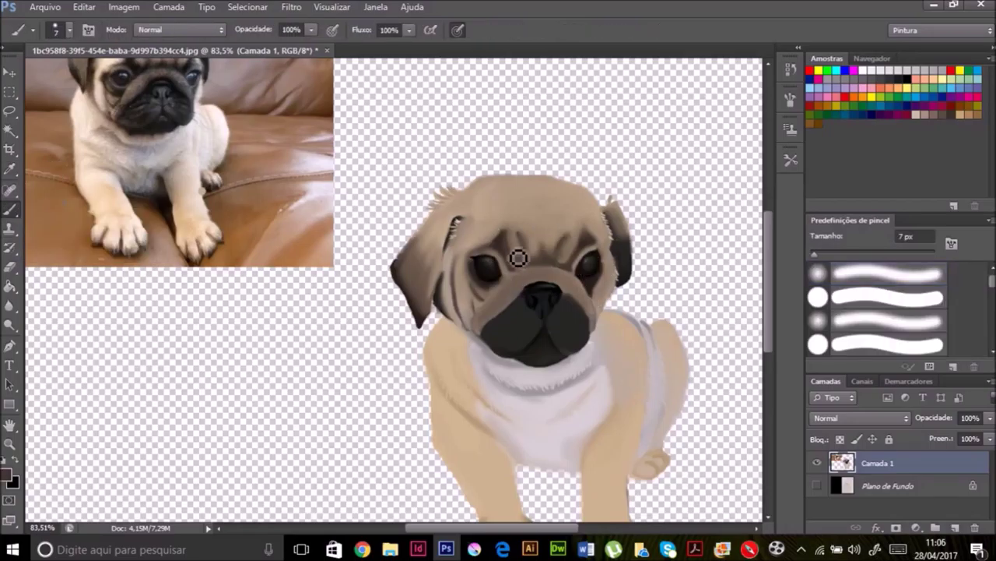